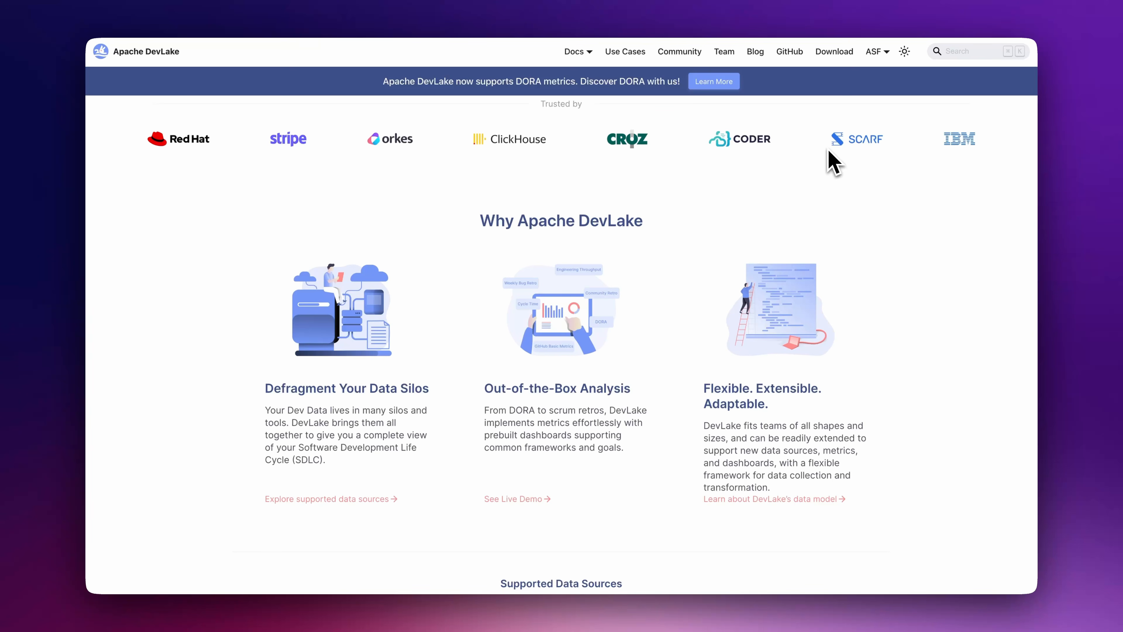
- Open the Install via Docker Compose guide from the DevLake docs and scroll through to the Elestio hosting page
scroll(828, 151, "down", 8)
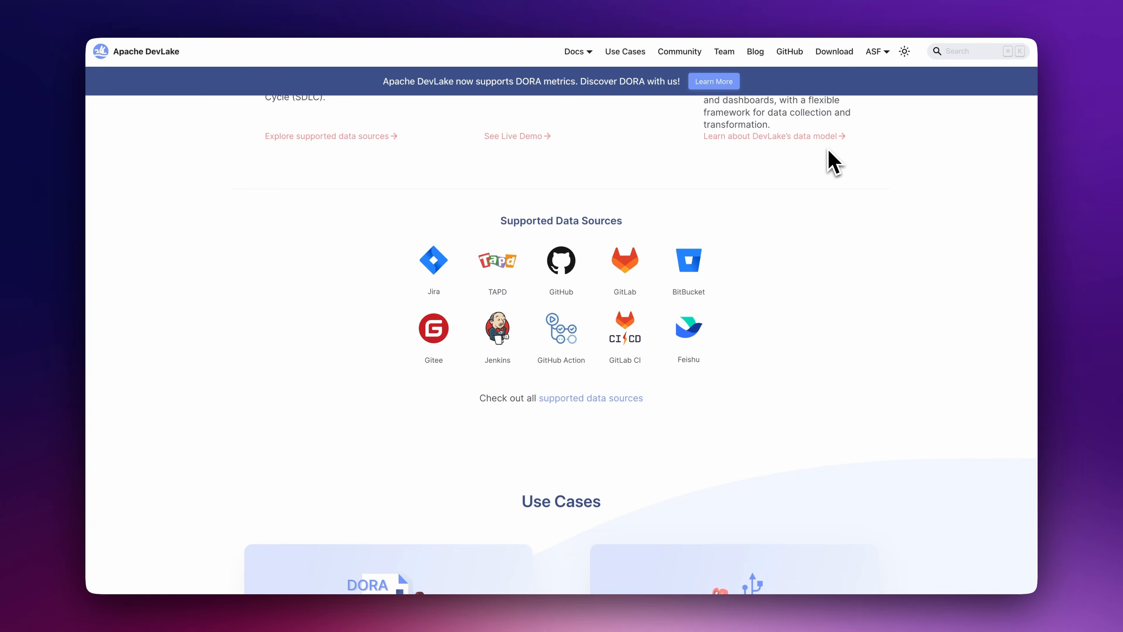
scroll(833, 163, "down", 10)
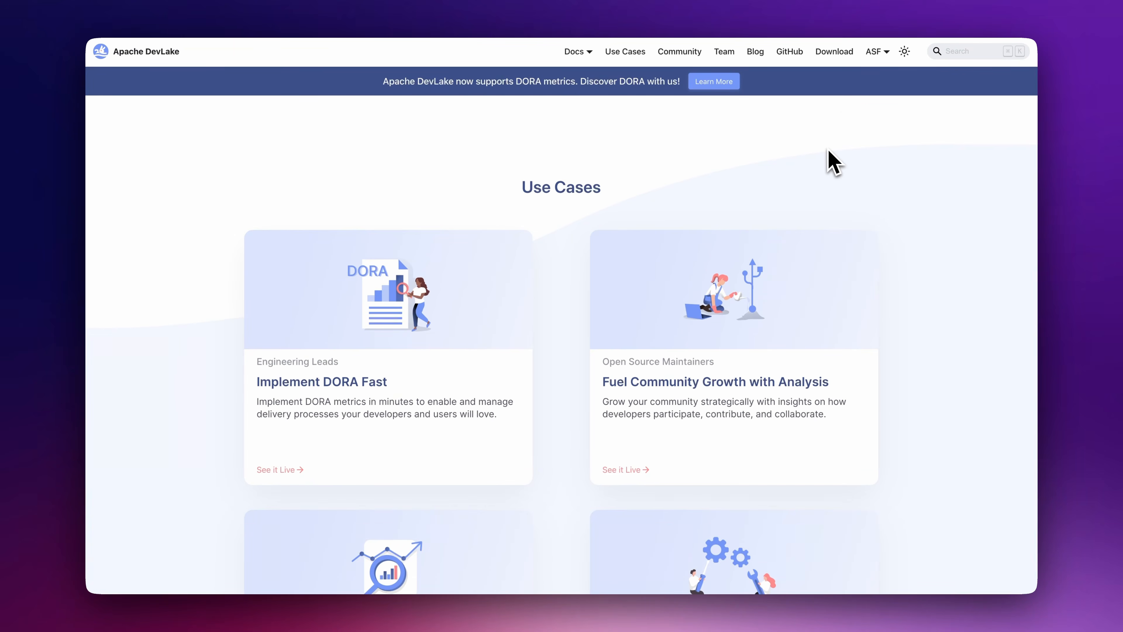
scroll(833, 163, "down", 7)
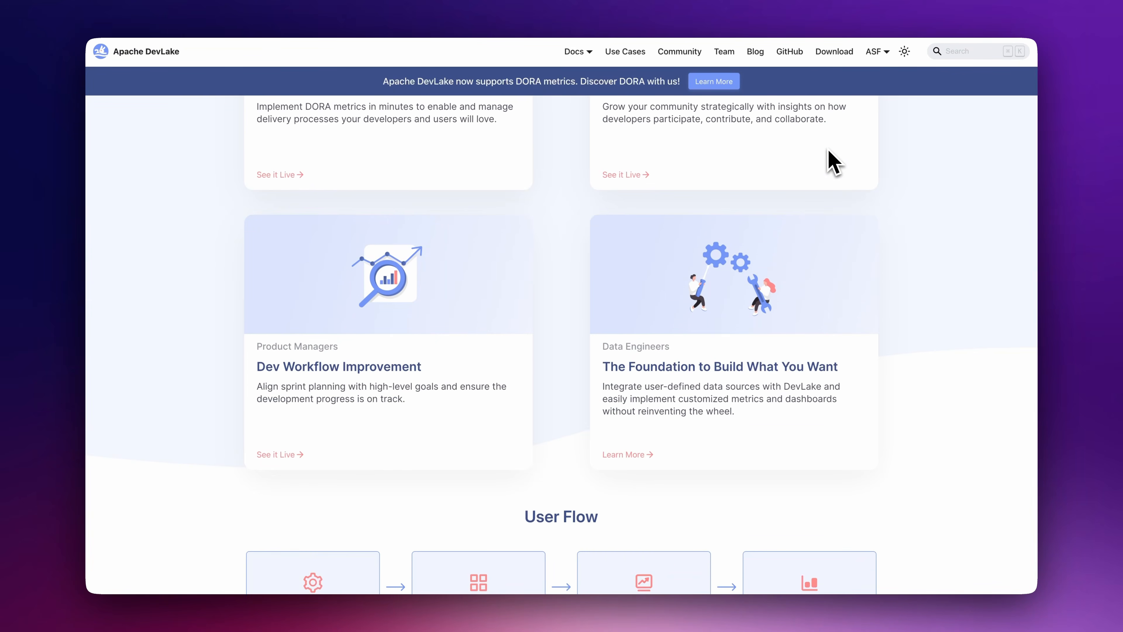
scroll(833, 163, "down", 6)
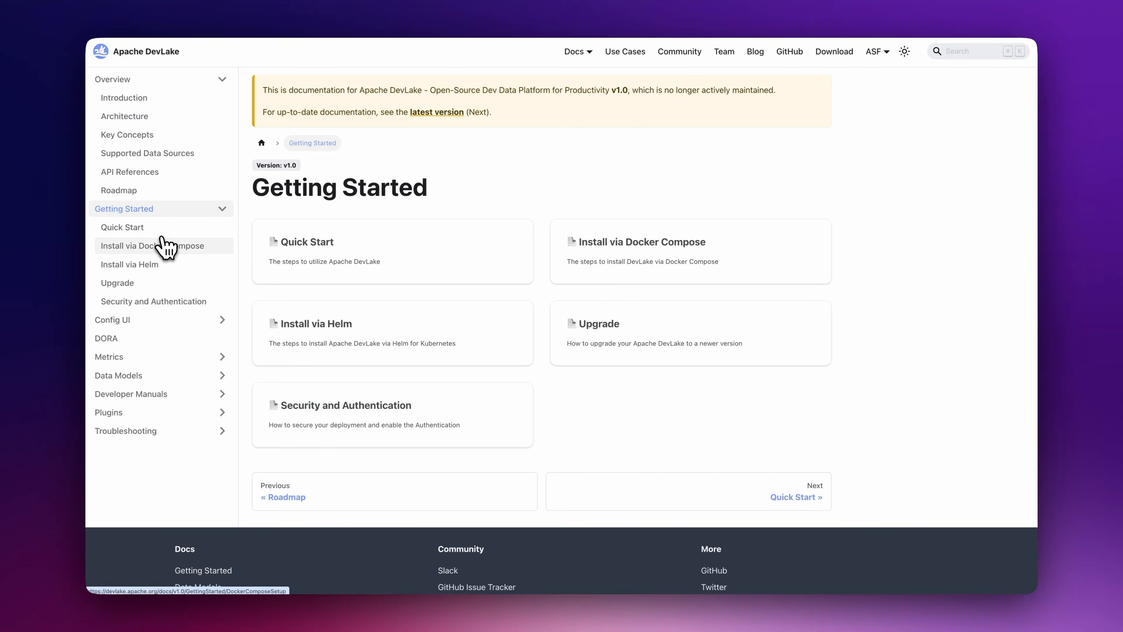
left_click(164, 246)
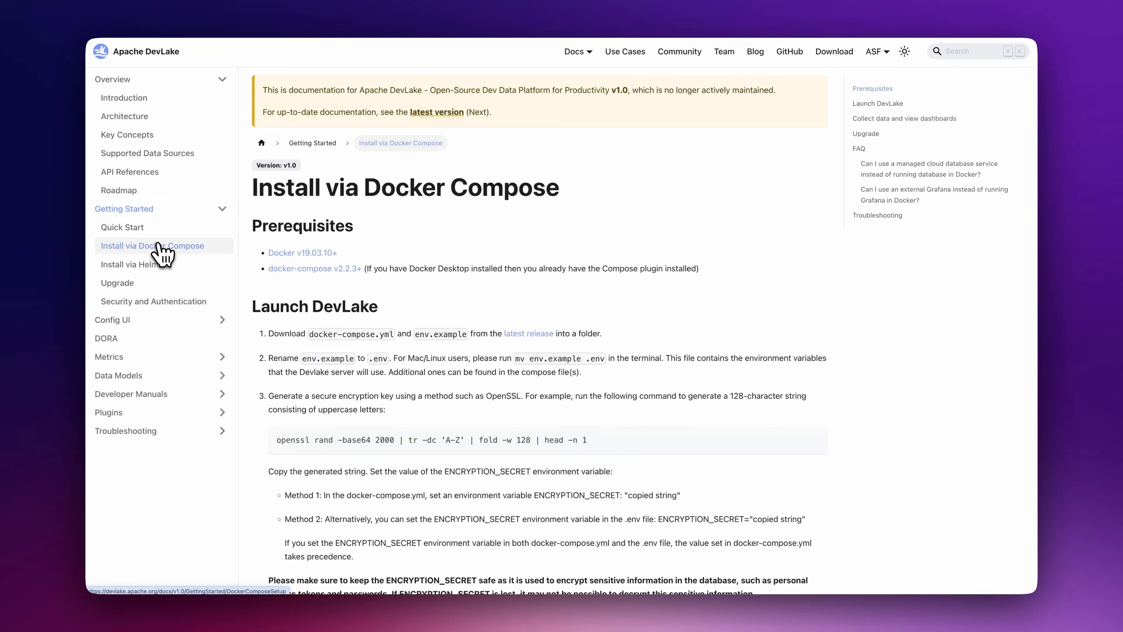
scroll(898, 371, "down", 5)
scroll(897, 371, "down", 8)
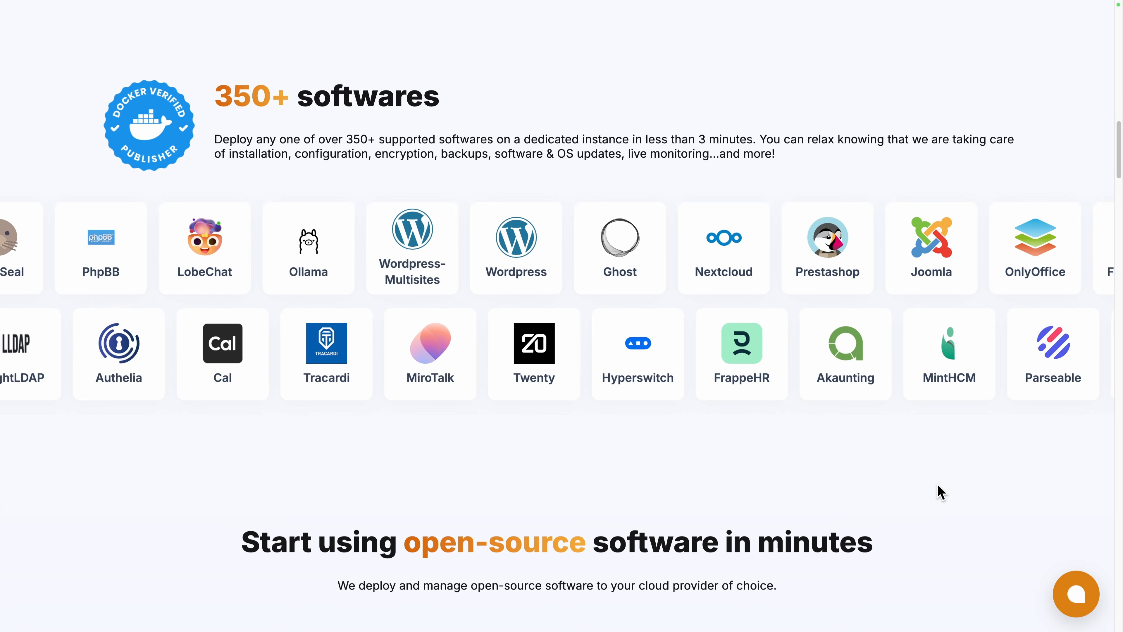
scroll(940, 490, "down", 10)
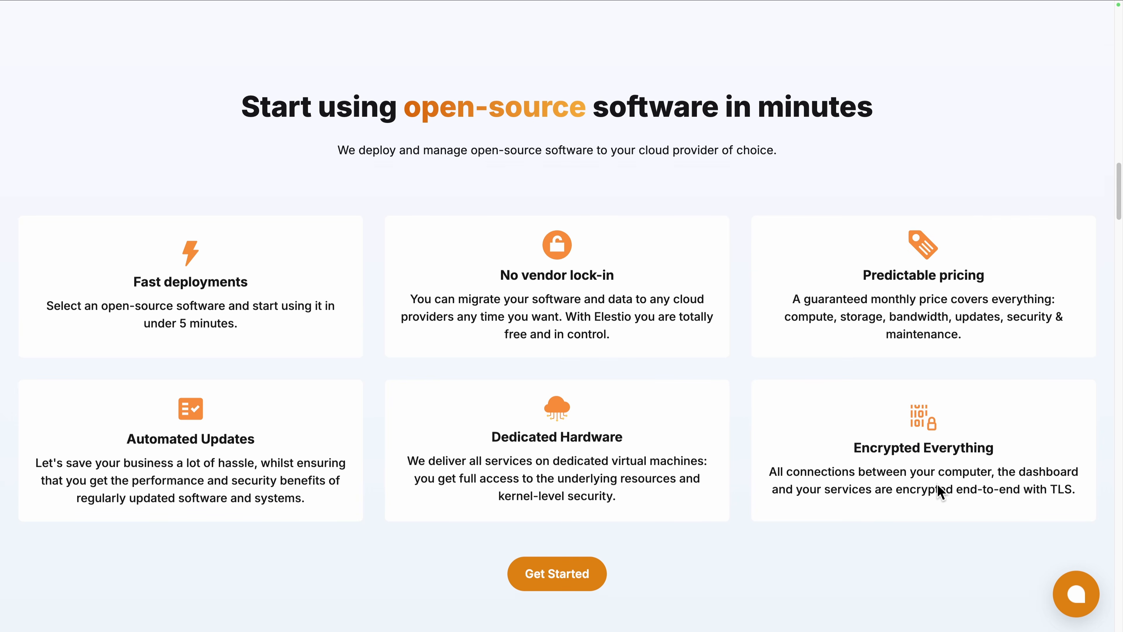
- Log in to Elestio, start a first service, search 'devlake' and select DevLake
scroll(938, 485, "down", 15)
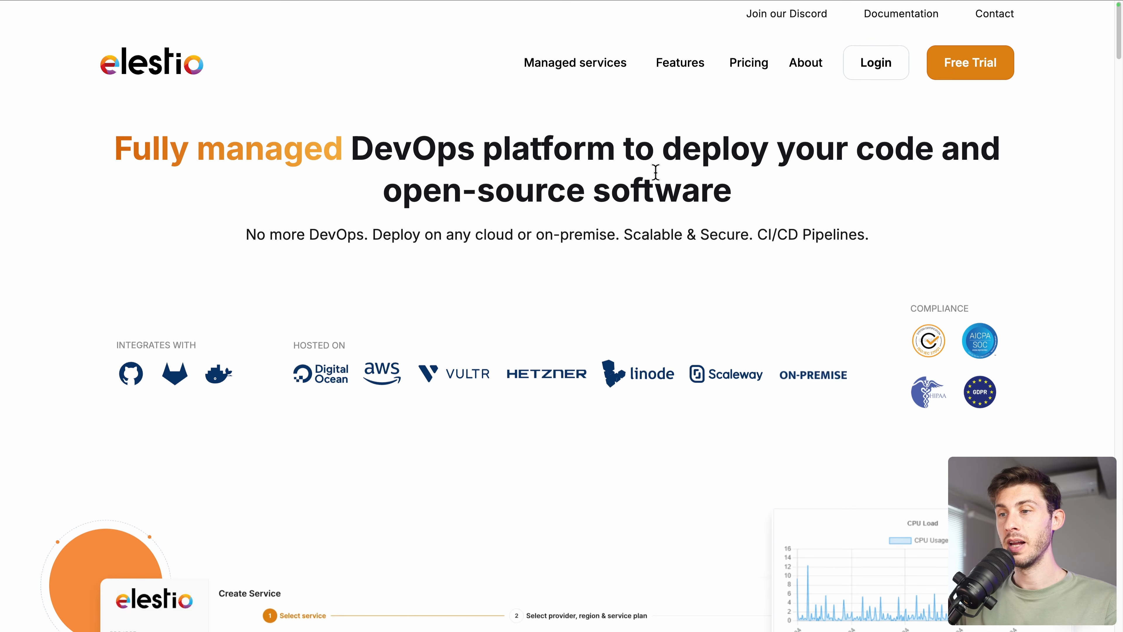
left_click(875, 68)
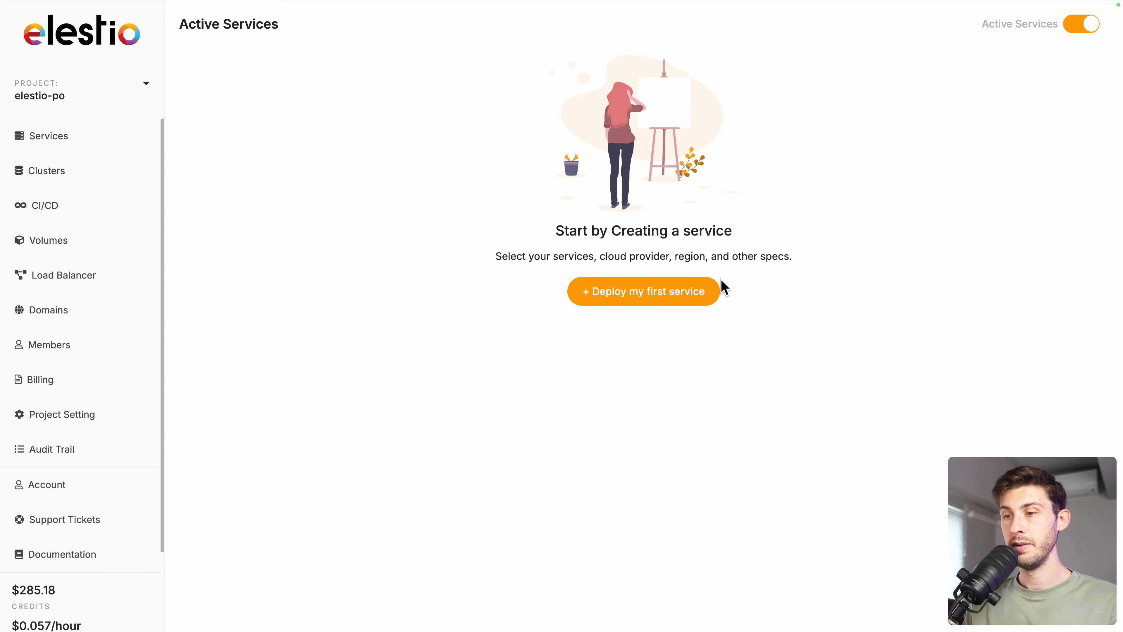
left_click(698, 292)
type("devlake")
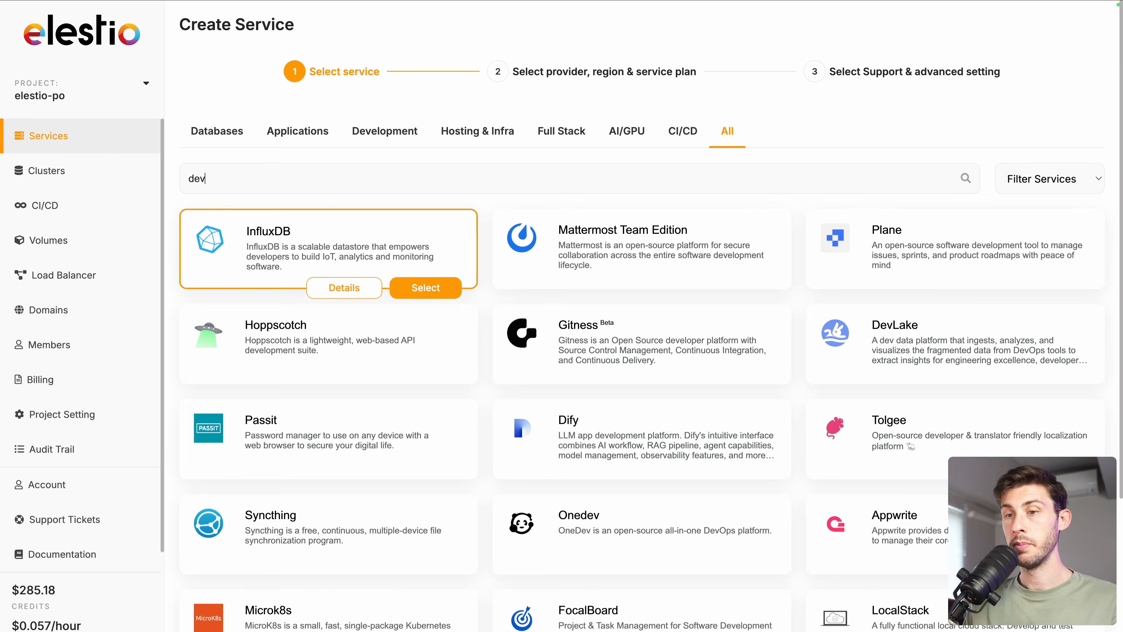
left_click(1039, 294)
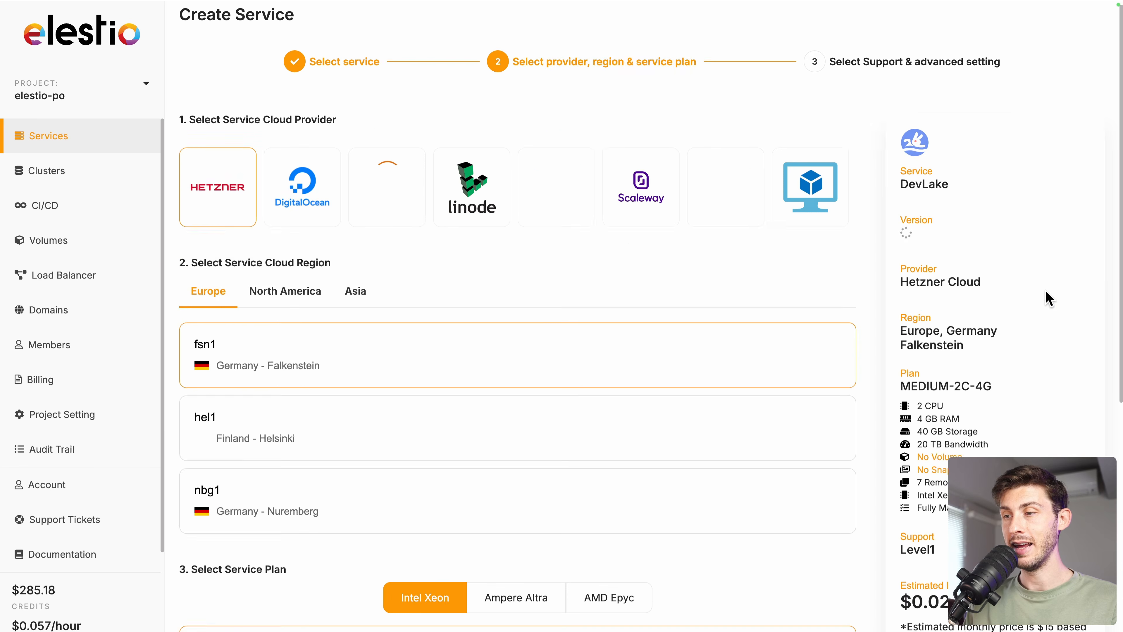
- Keep Hetzner Cloud, Falkenstein and MEDIUM-2C-4G, then create the DevLake service
scroll(1046, 297, "down", 1)
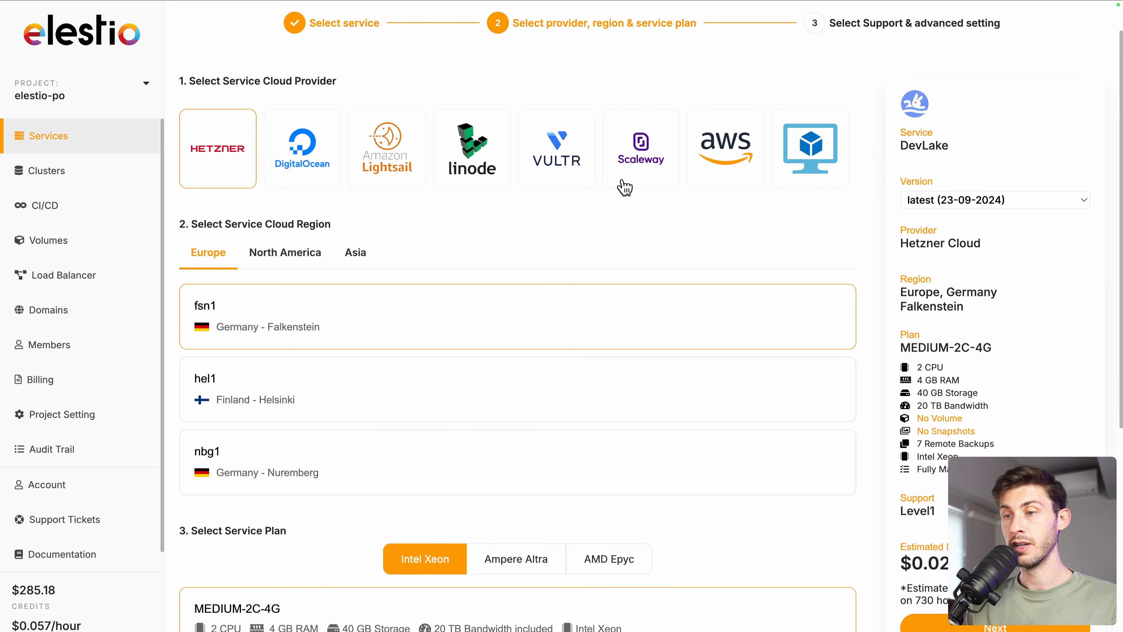
scroll(686, 271, "down", 2)
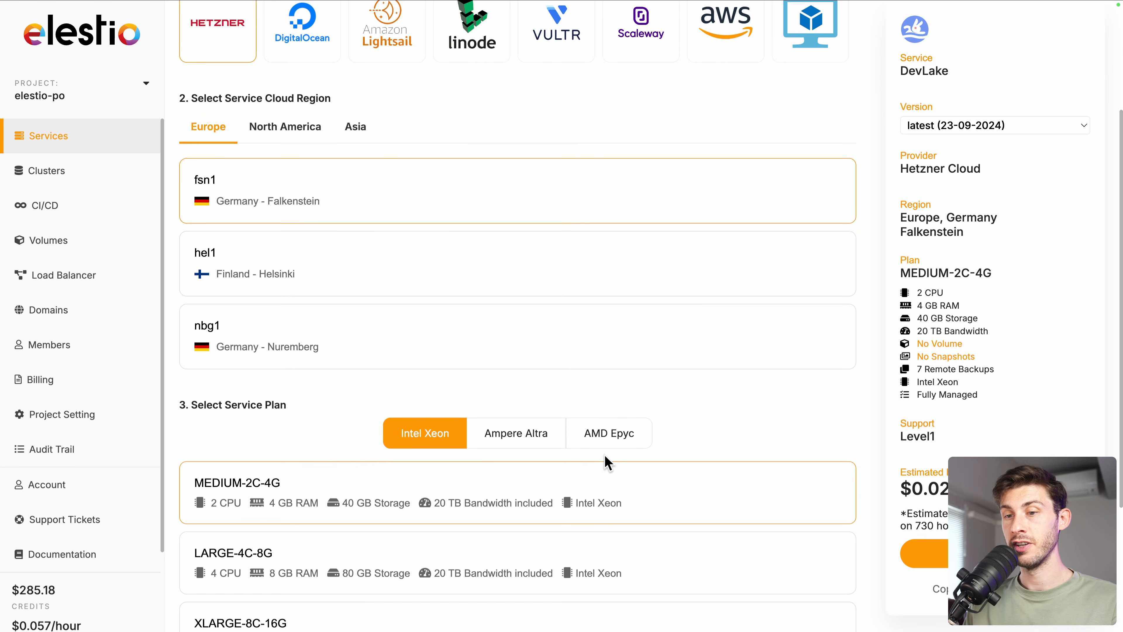
scroll(605, 460, "down", 3)
scroll(605, 456, "down", 1)
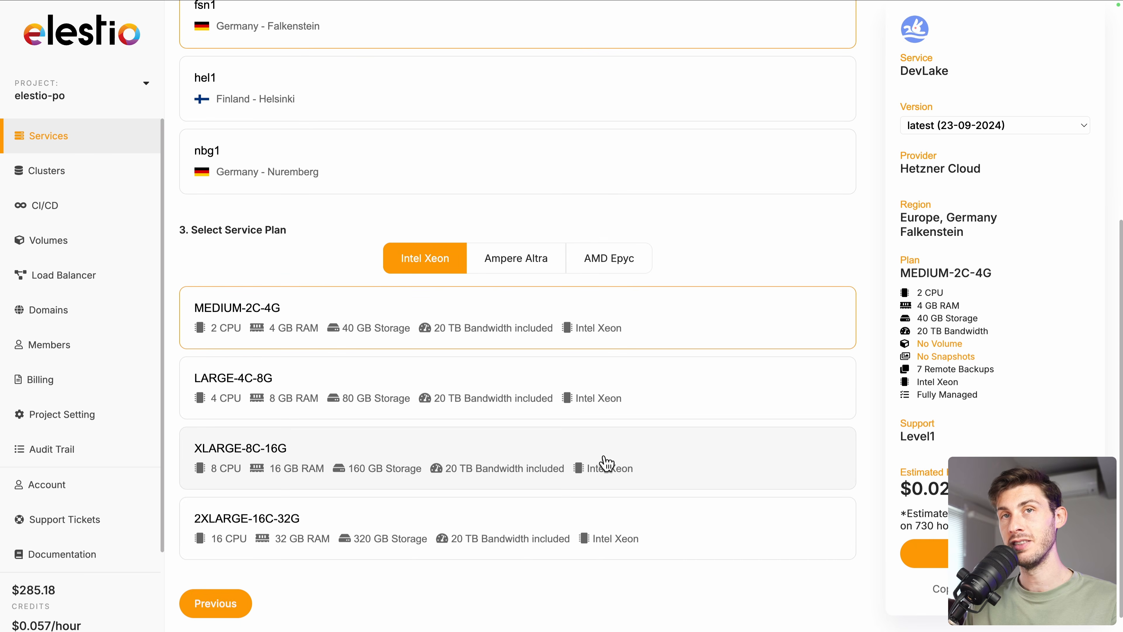
left_click(928, 559)
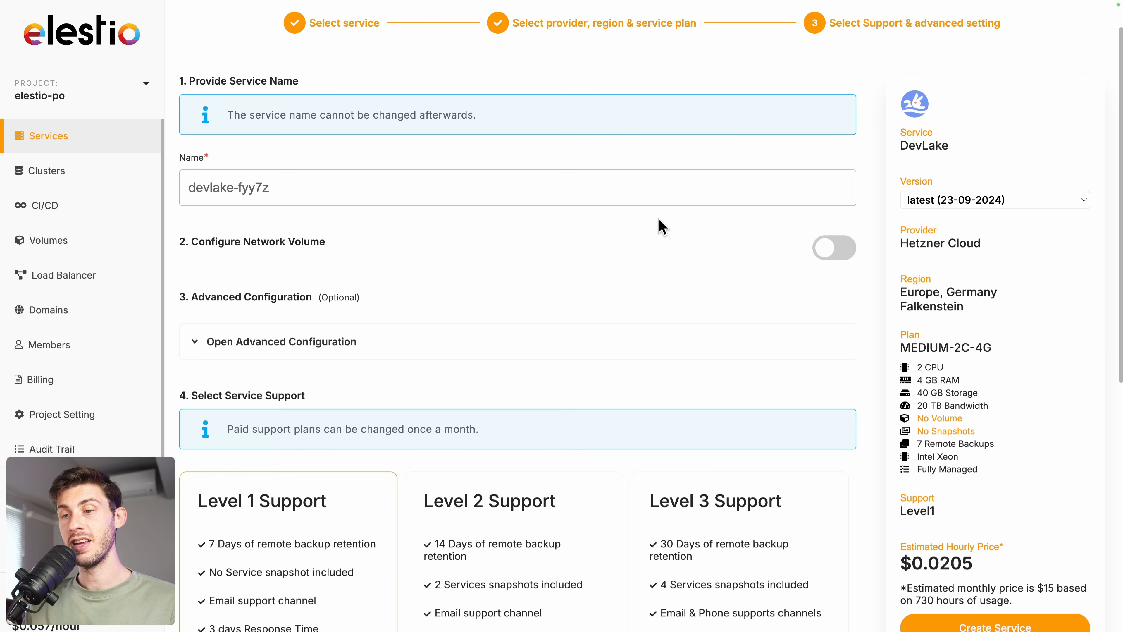
scroll(662, 227, "down", 8)
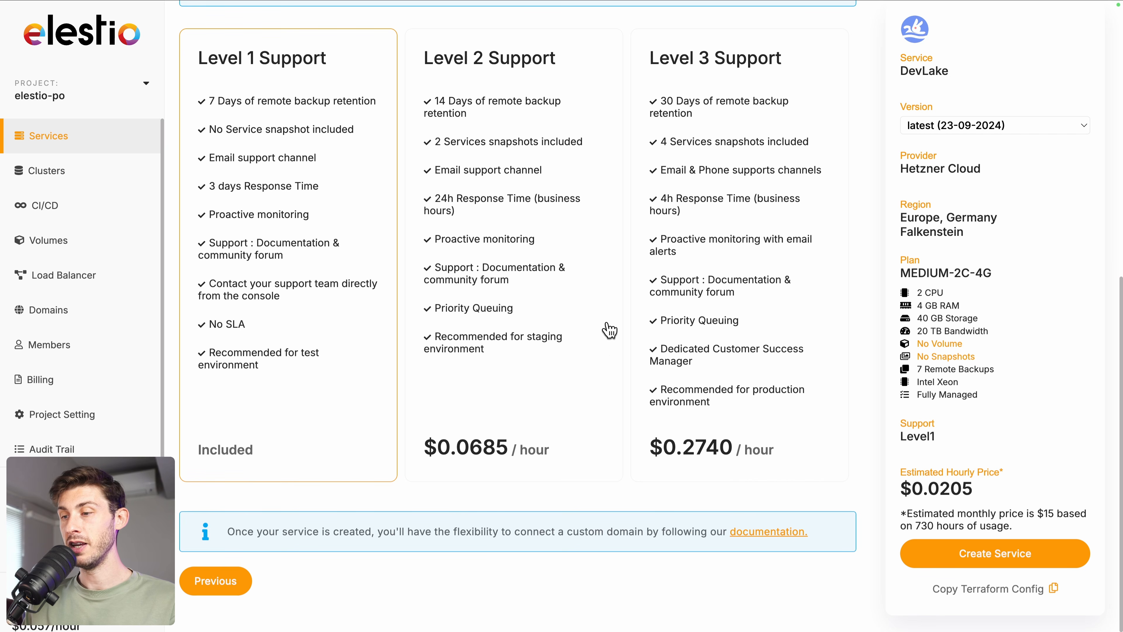
left_click(986, 558)
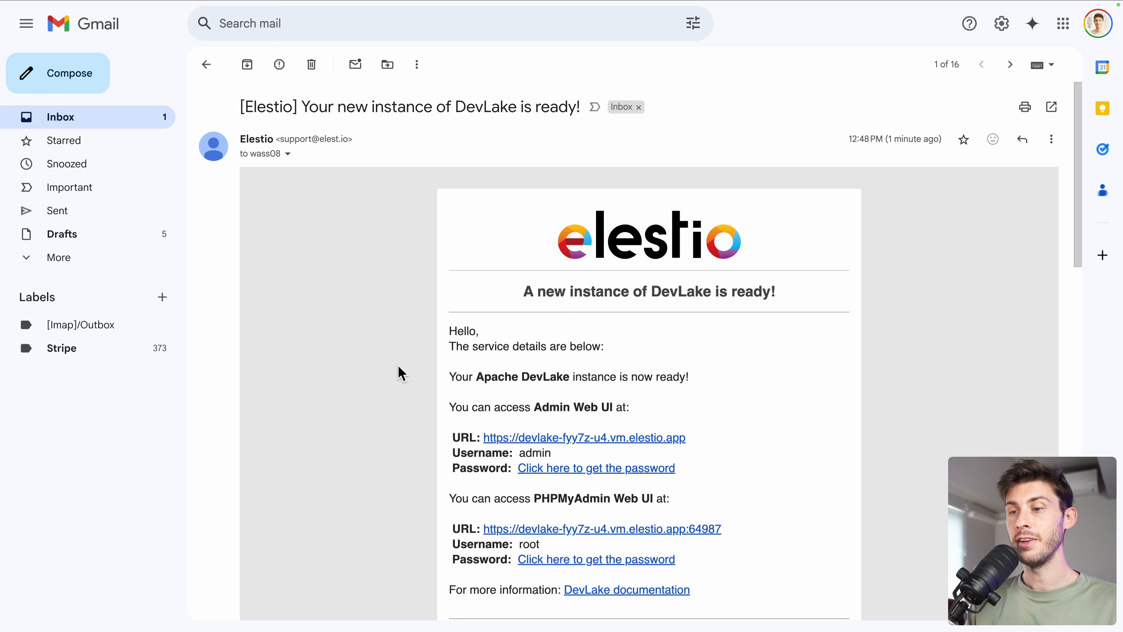
- Follow the 'DevLake is ready' email's admin password link to the service's Elestio dashboard
scroll(401, 373, "down", 2)
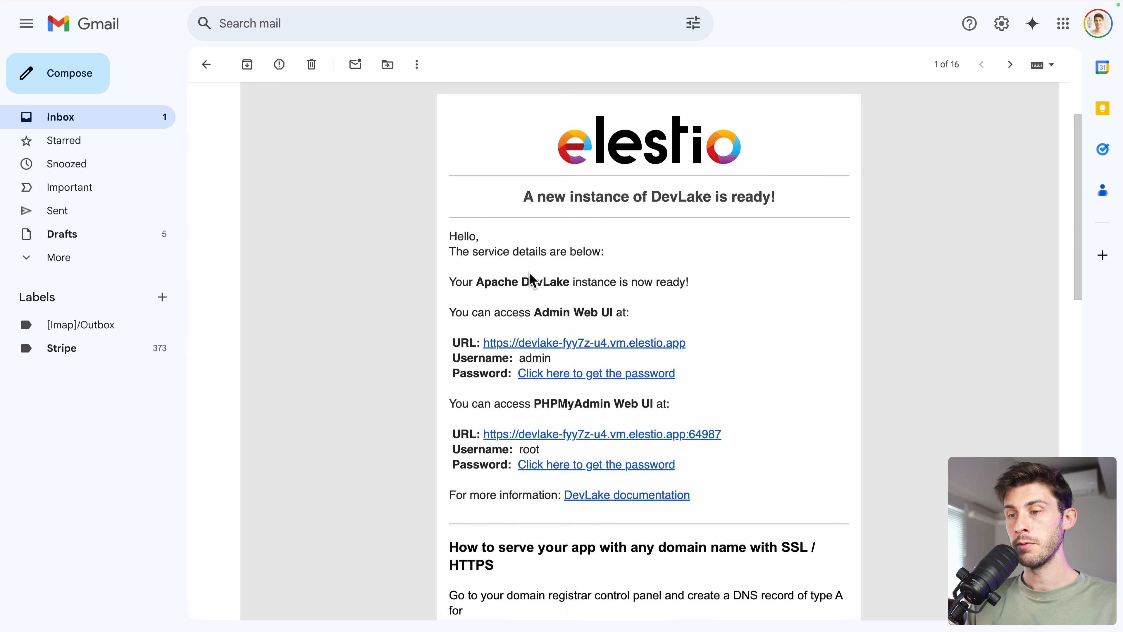
left_click(549, 372)
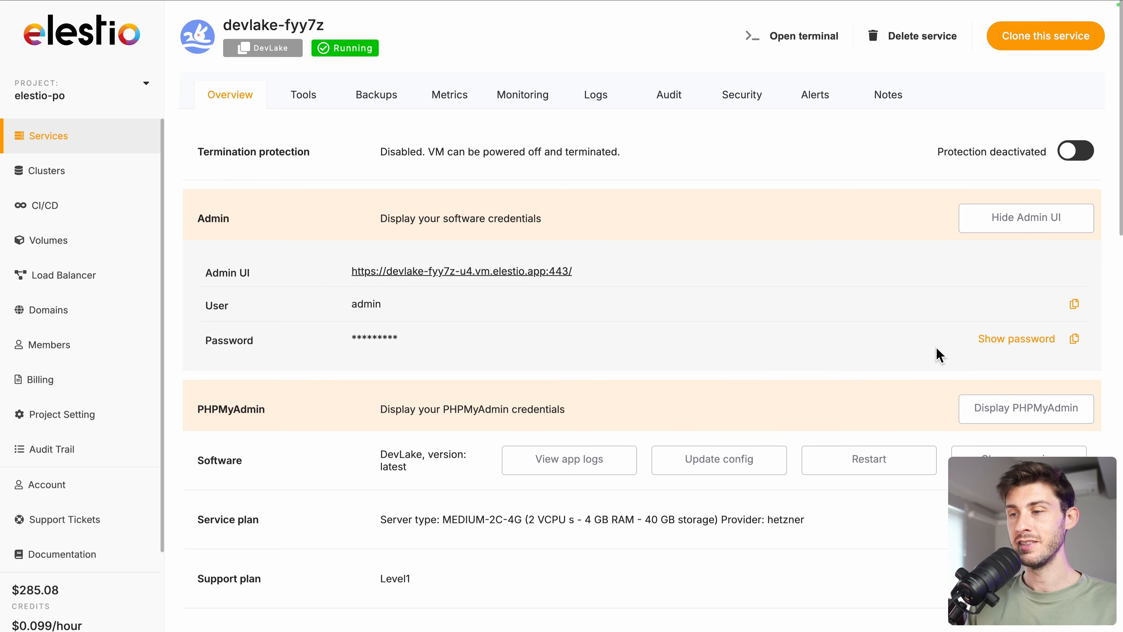
- Copy the admin password, open the DevLake Admin UI, and enter username 'admin' at sign-in
left_click(1074, 340)
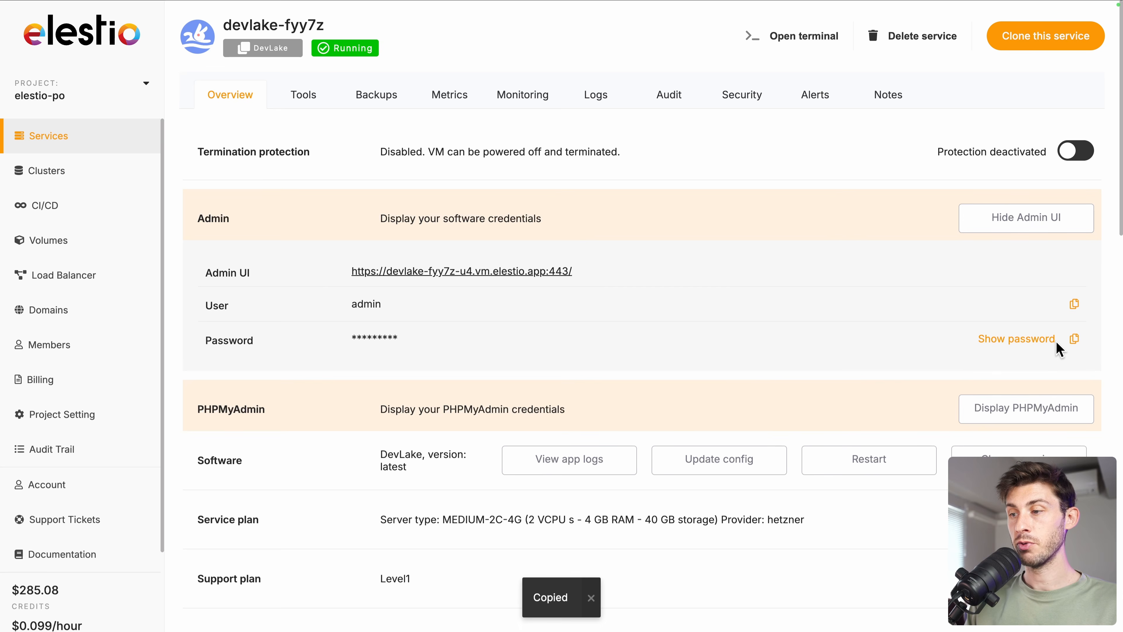
left_click(485, 276)
type("admin")
key("Tab")
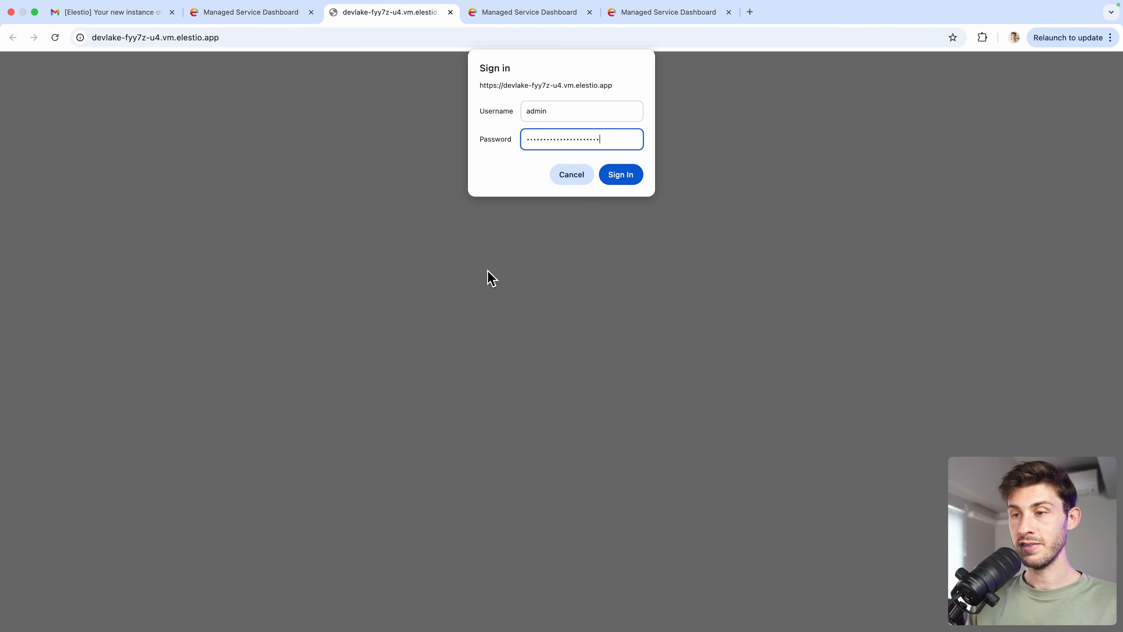
- Sign in to DevLake and start the Connect to your first repository wizard
left_click(617, 175)
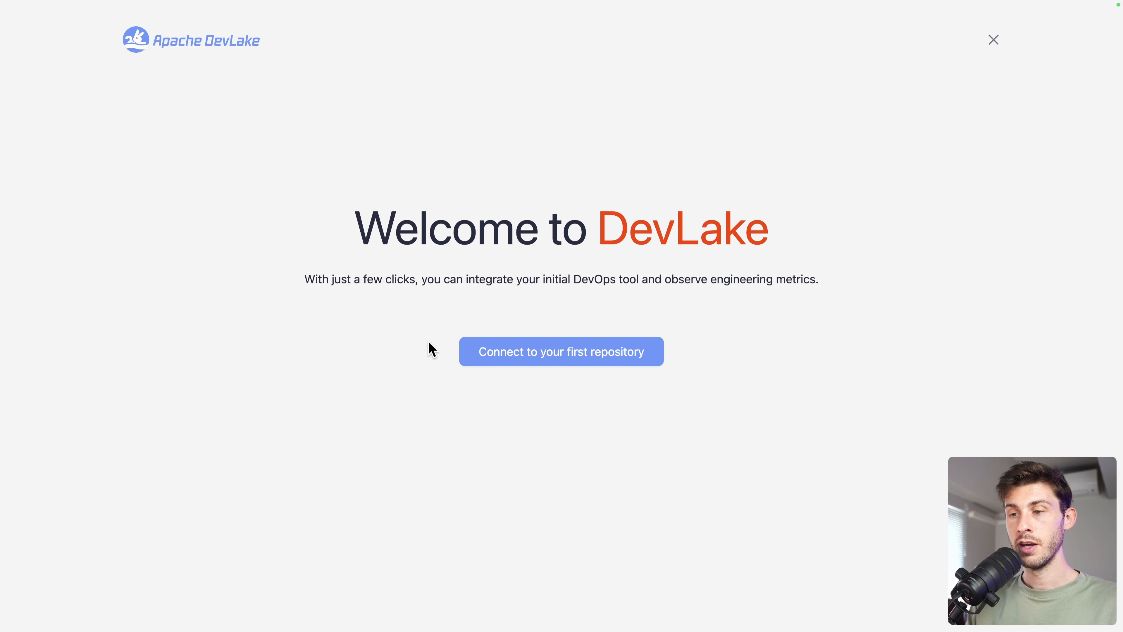
left_click(554, 353)
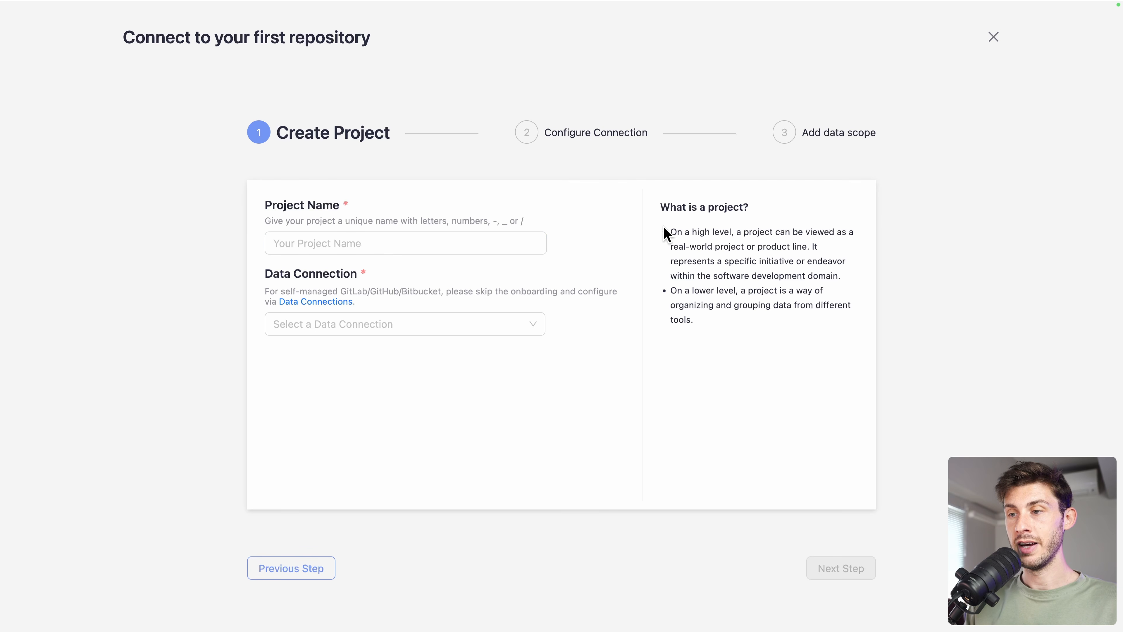
- Name the project 'NPM Package' and choose GitHub as its data connection
left_click_drag(731, 230, 809, 243)
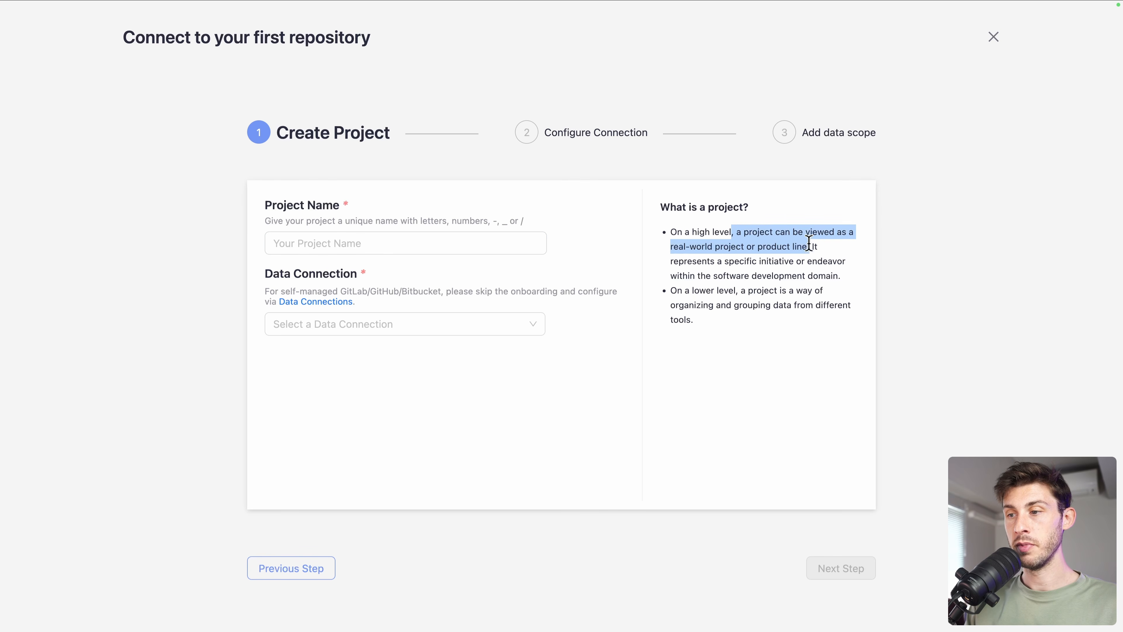
left_click(830, 251)
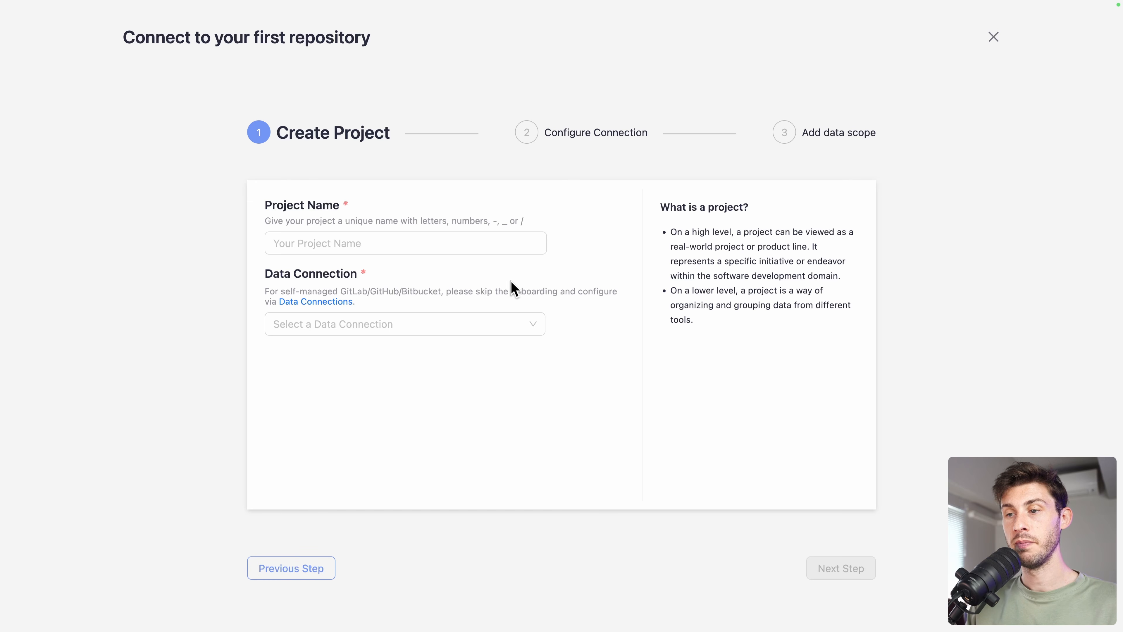
left_click(476, 242)
type("NPM Package")
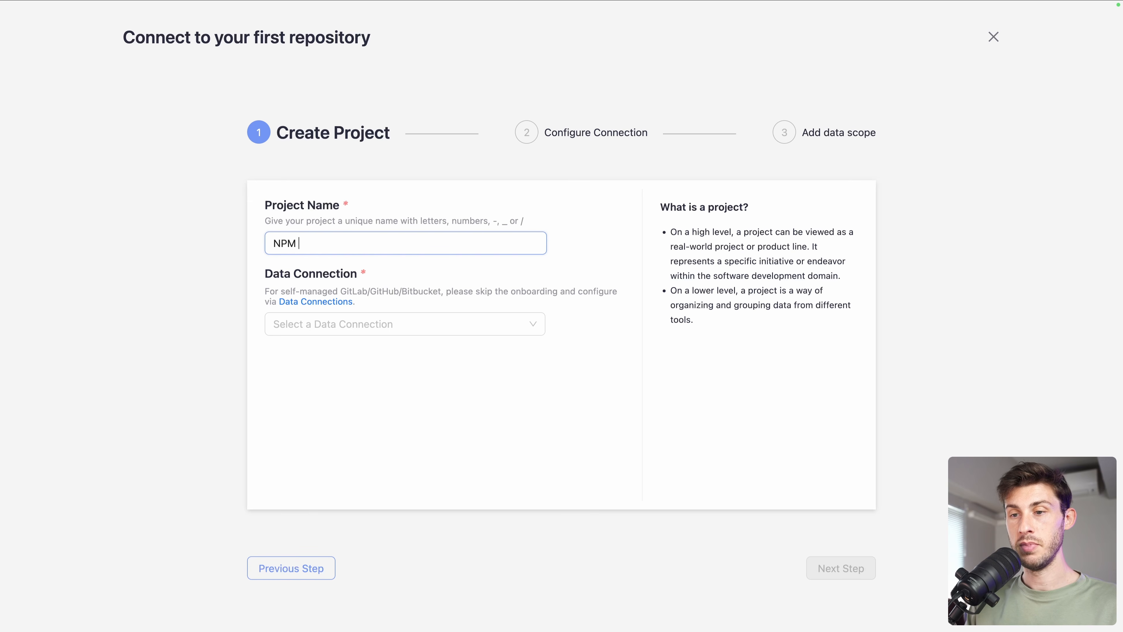
left_click(487, 330)
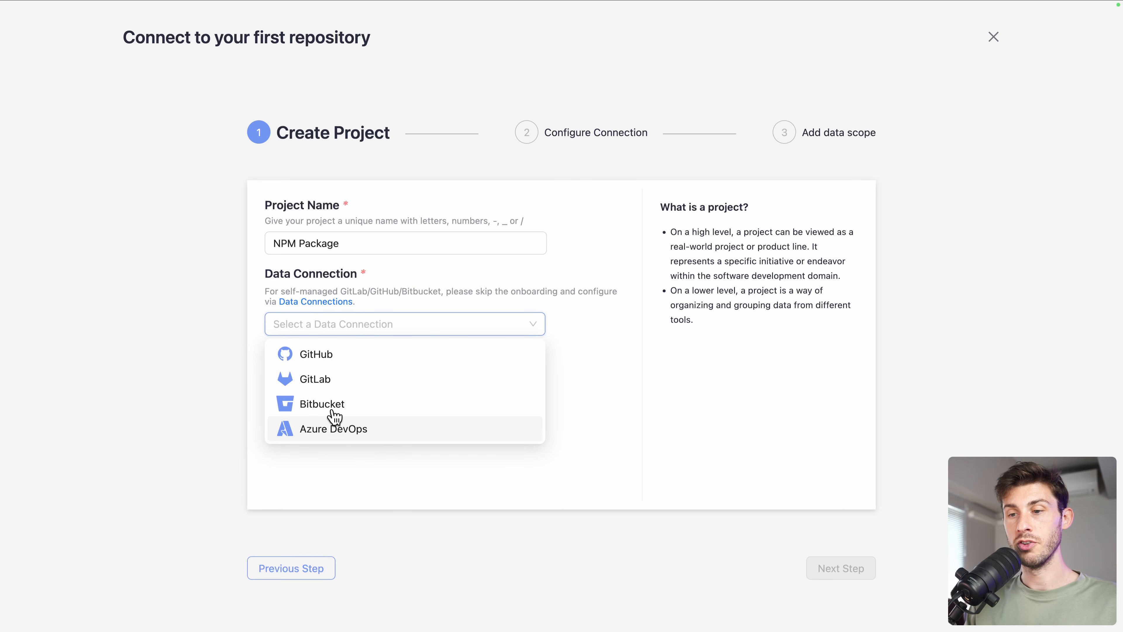
left_click(372, 356)
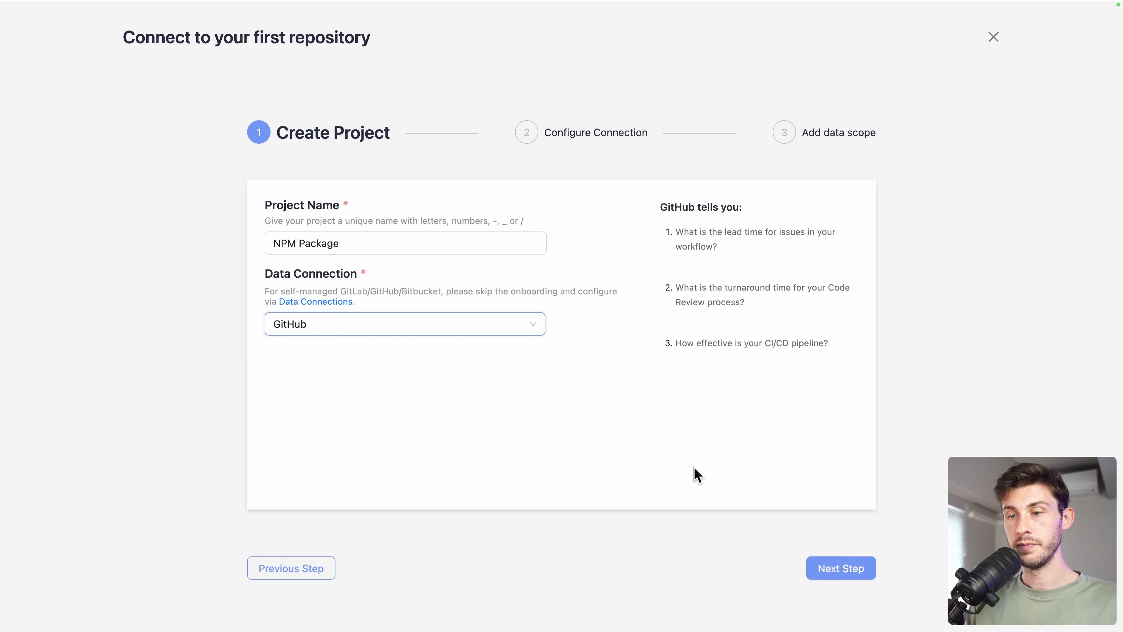
- Advance to Configure Connection, review the required token scopes, then open GitHub's account menu
left_click(856, 578)
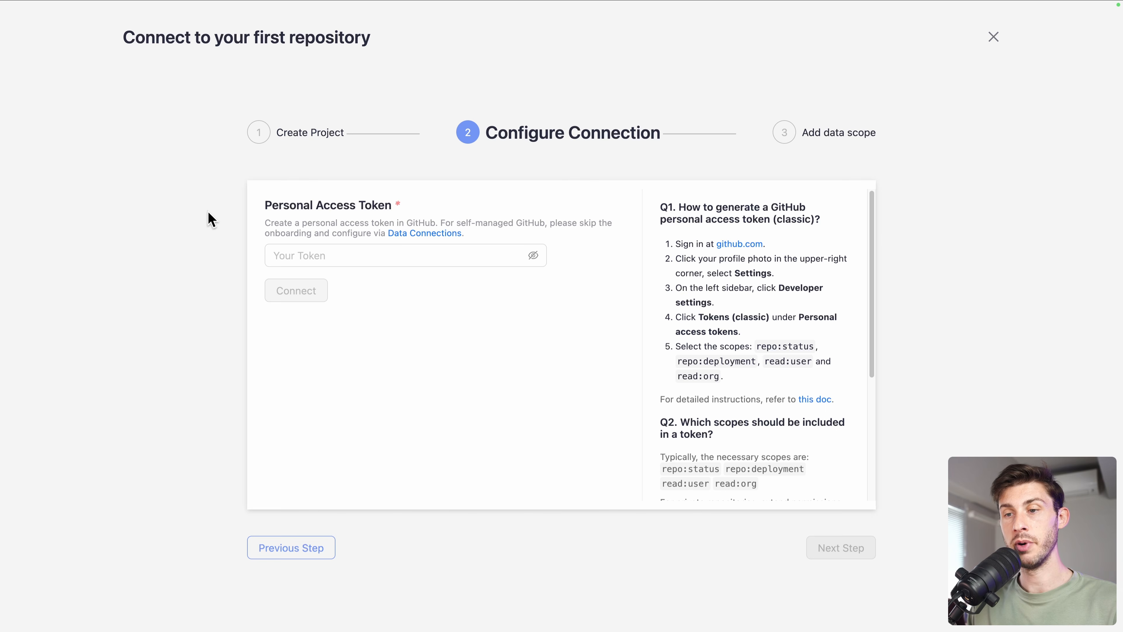
scroll(641, 256, "down", 1)
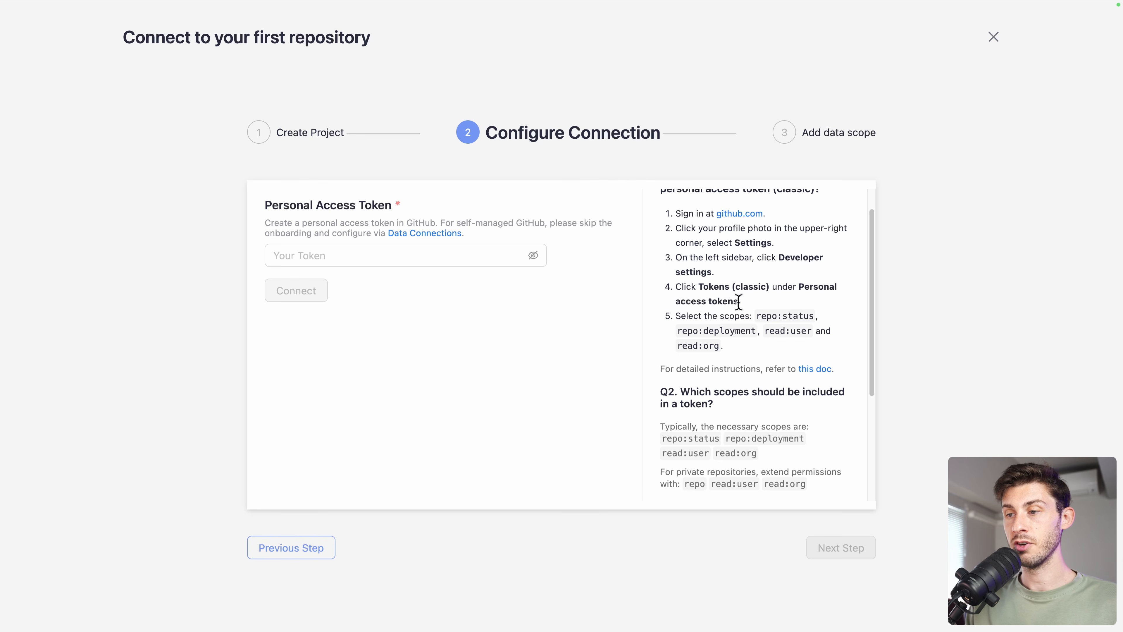
left_click_drag(750, 312, 750, 355)
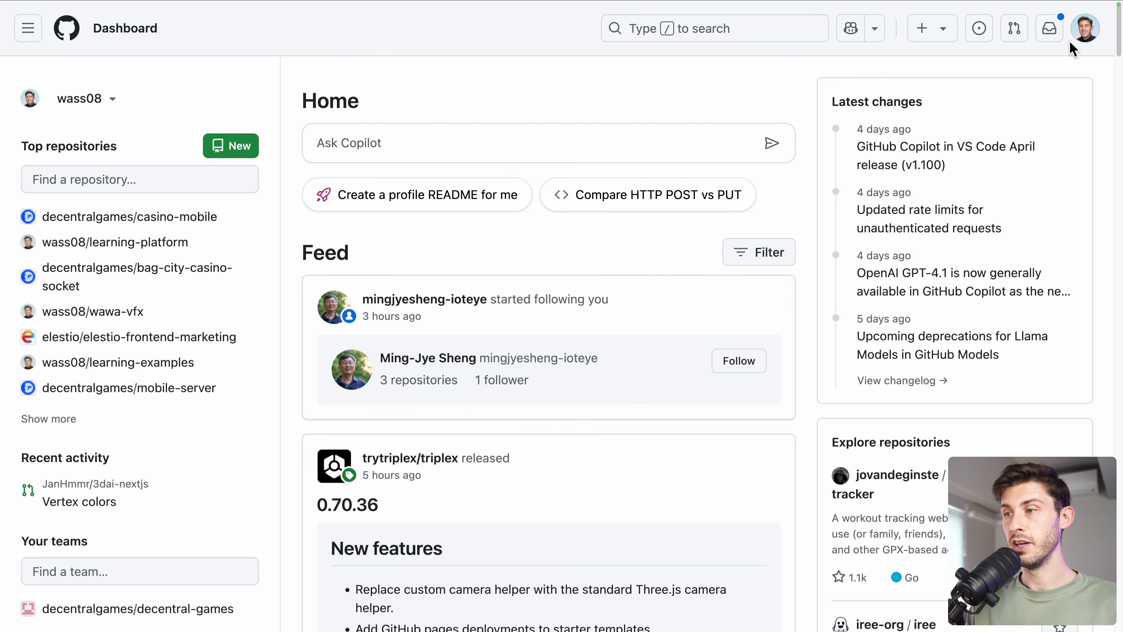
left_click(1083, 35)
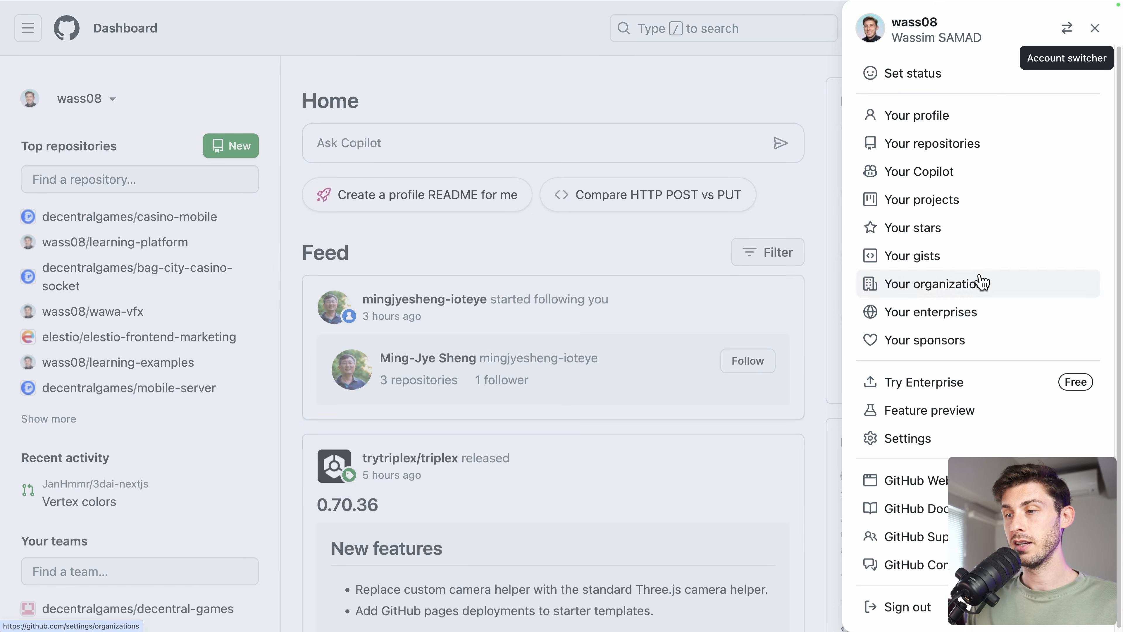
- Go through Settings and Developer settings to the Generate new token (classic) form
left_click(929, 437)
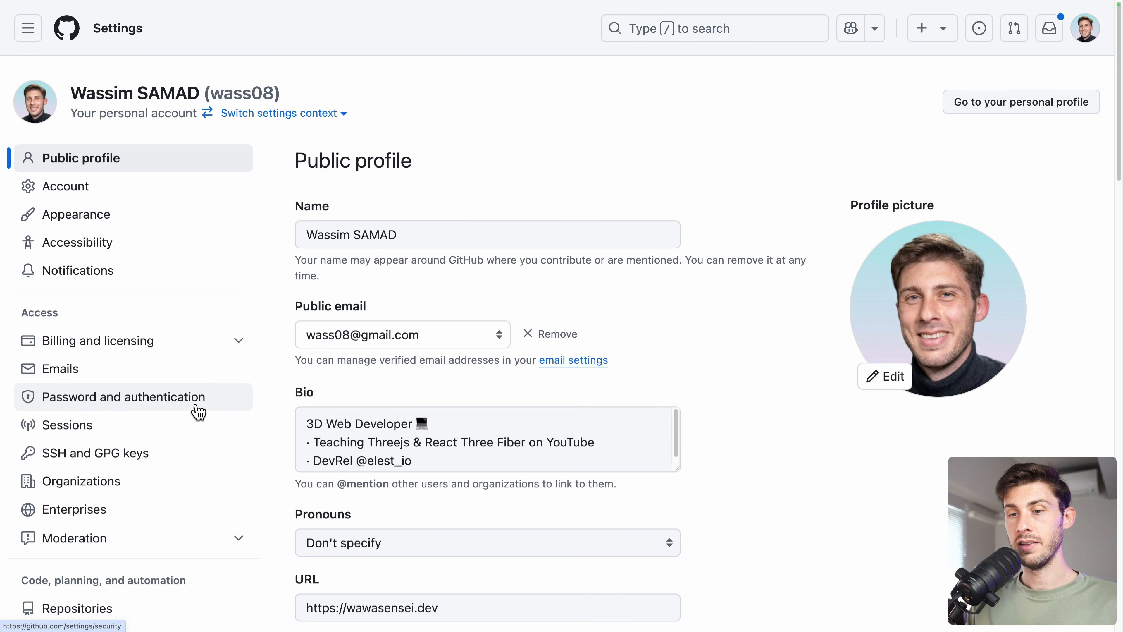
scroll(198, 411, "down", 12)
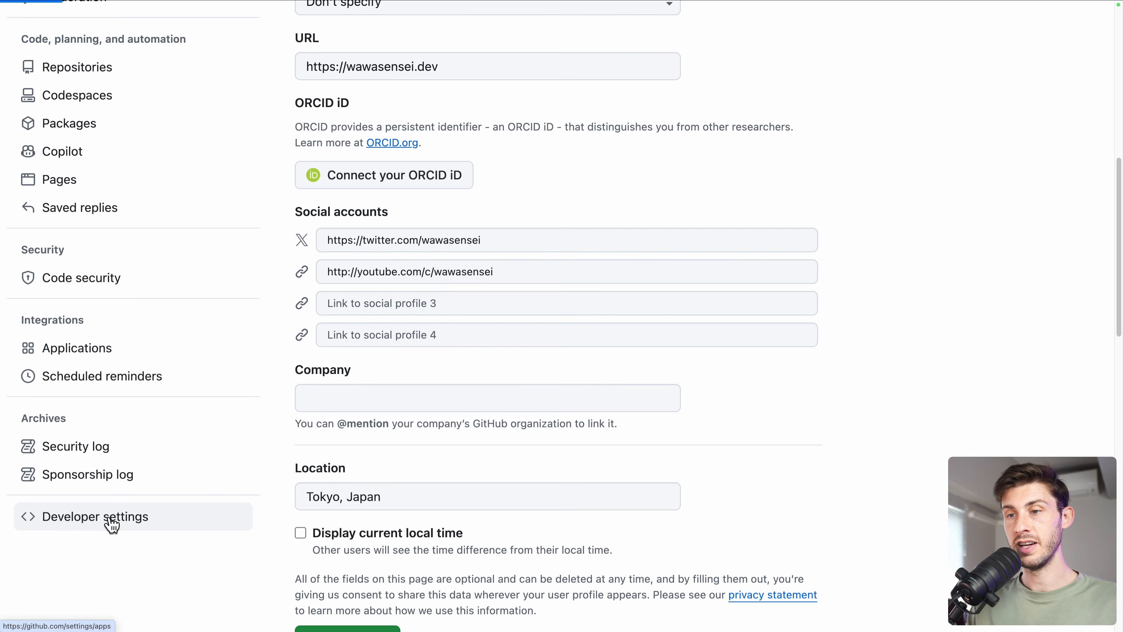
left_click(163, 158)
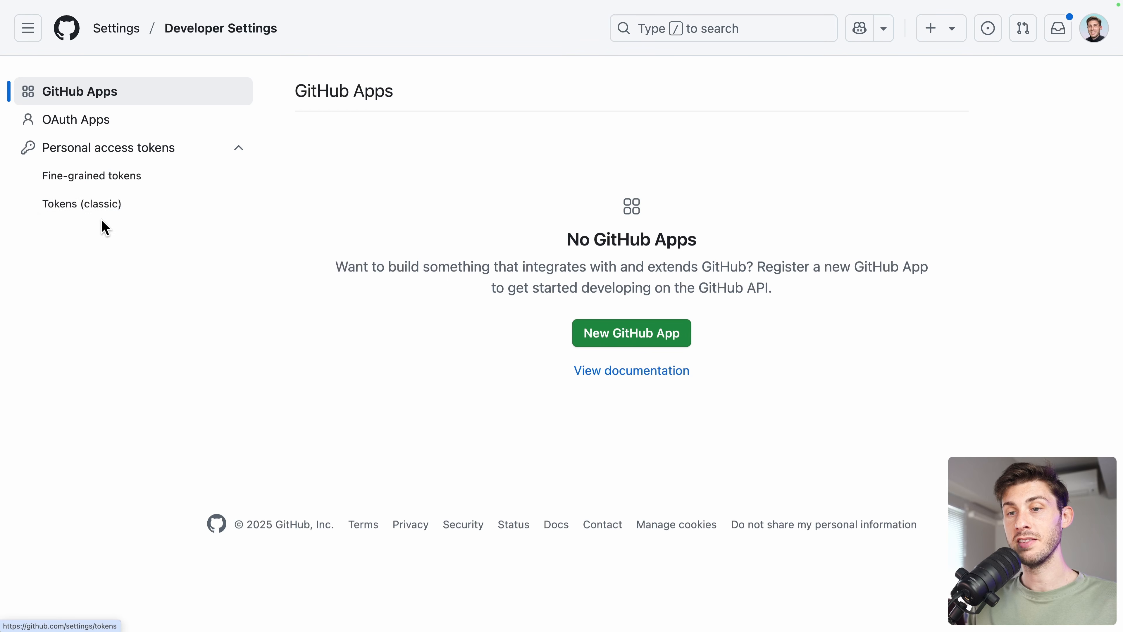
left_click(118, 218)
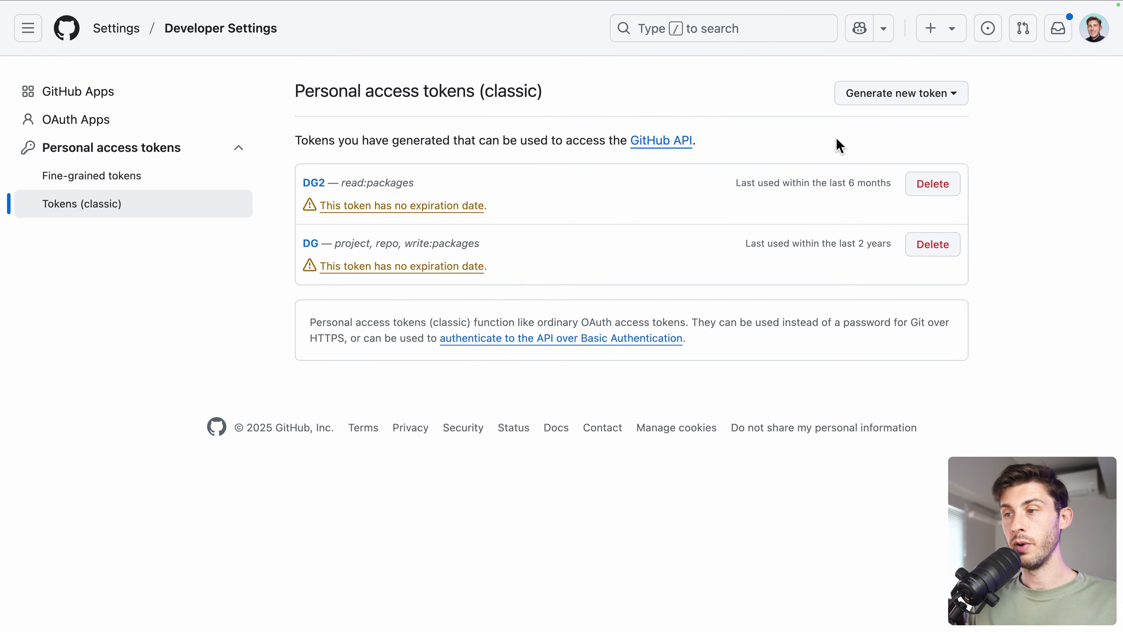
left_click(894, 101)
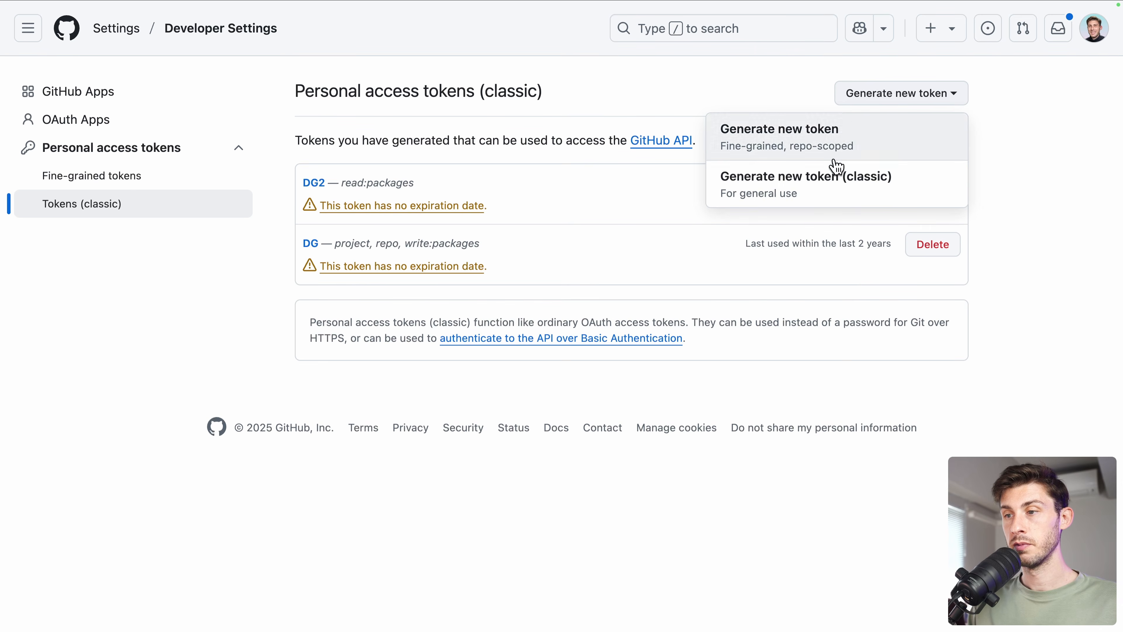
left_click(819, 185)
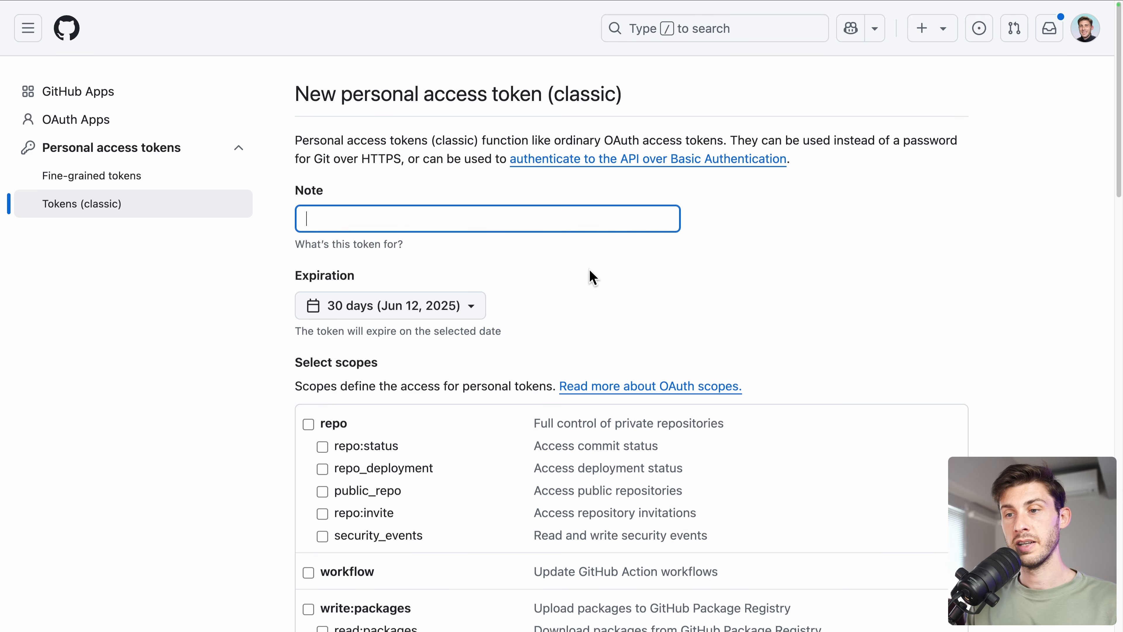
- Give the token note 'DevLake' and a custom expiration of 15/05/2025
type("DevLake")
left_click(570, 310)
left_click(462, 312)
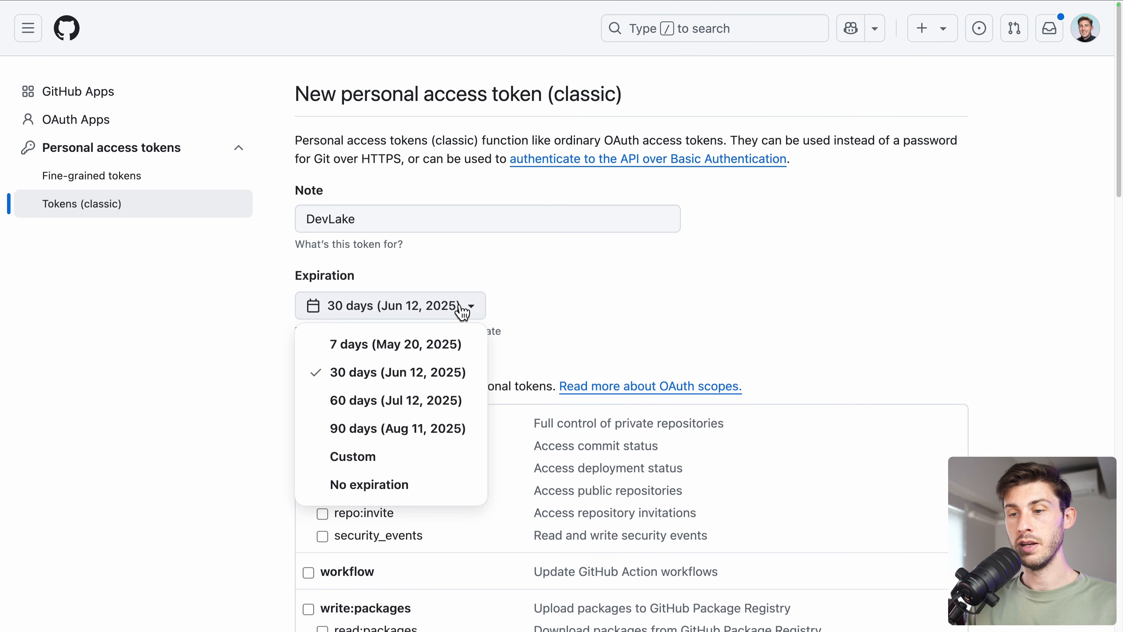
left_click(387, 457)
left_click(450, 309)
left_click(495, 305)
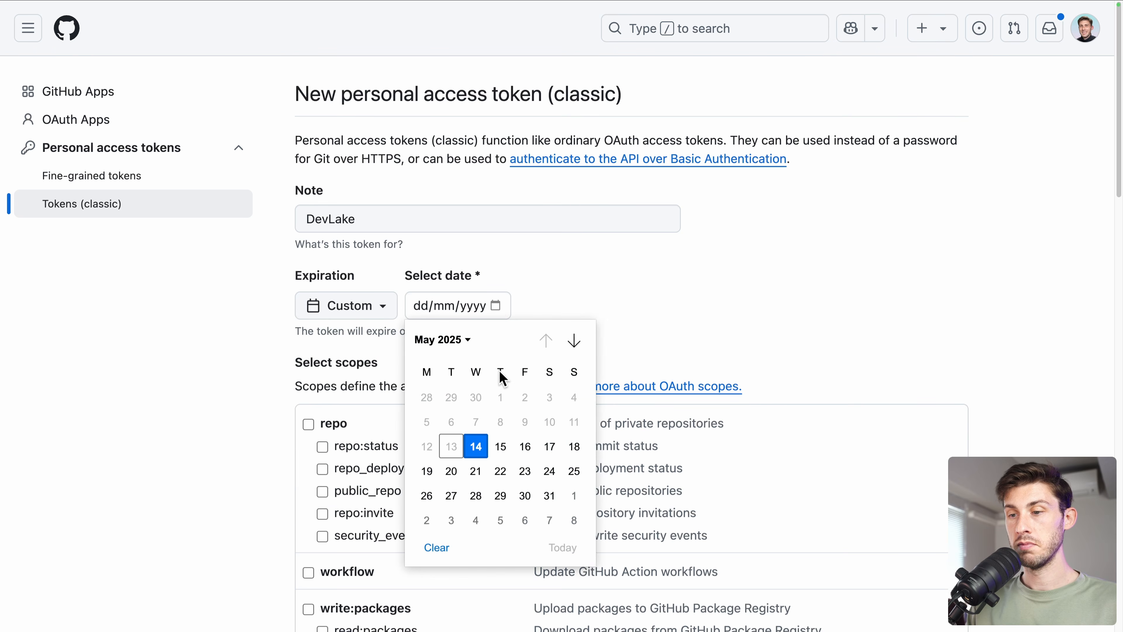
left_click(500, 445)
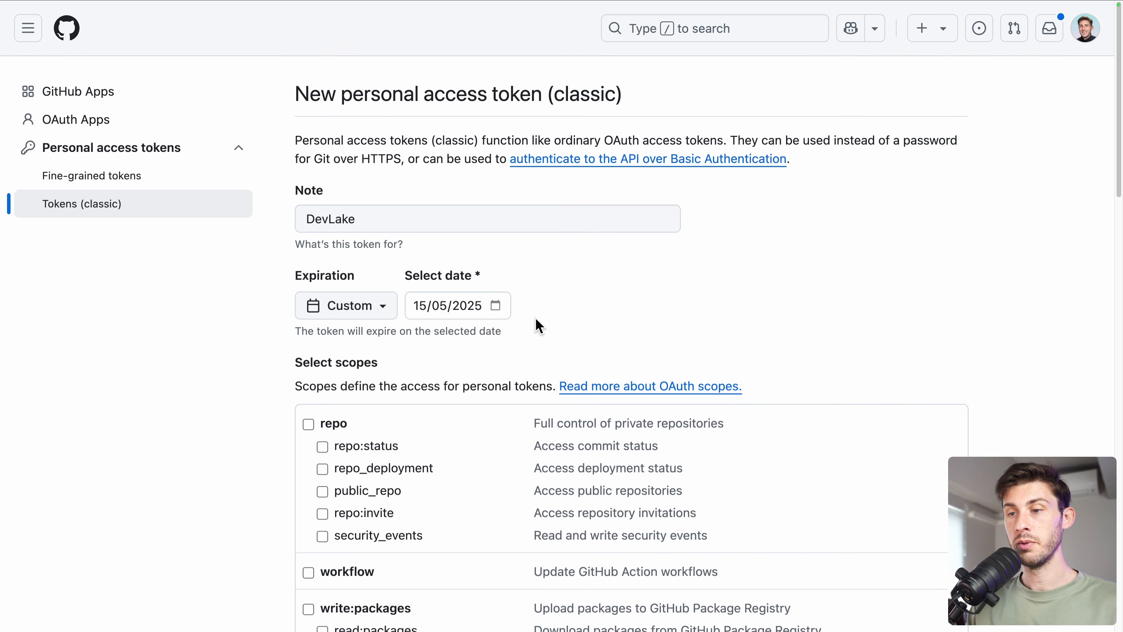
- Tick repo:status, repo_deployment, read:org and read:user scopes and generate the token
scroll(538, 326, "down", 5)
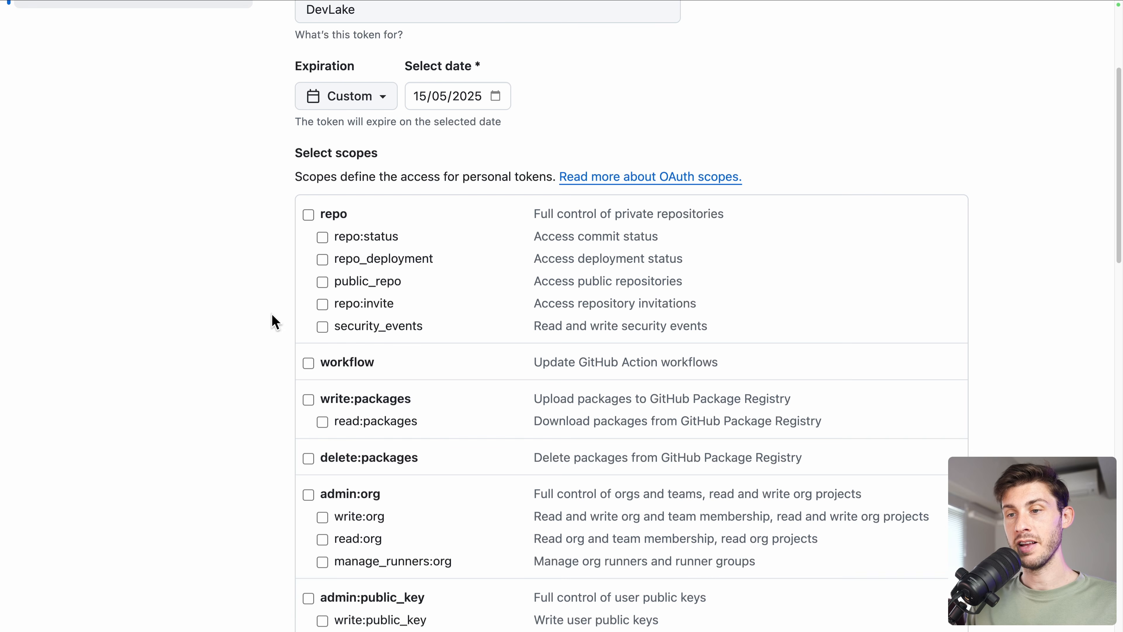
scroll(308, 487, "down", 3)
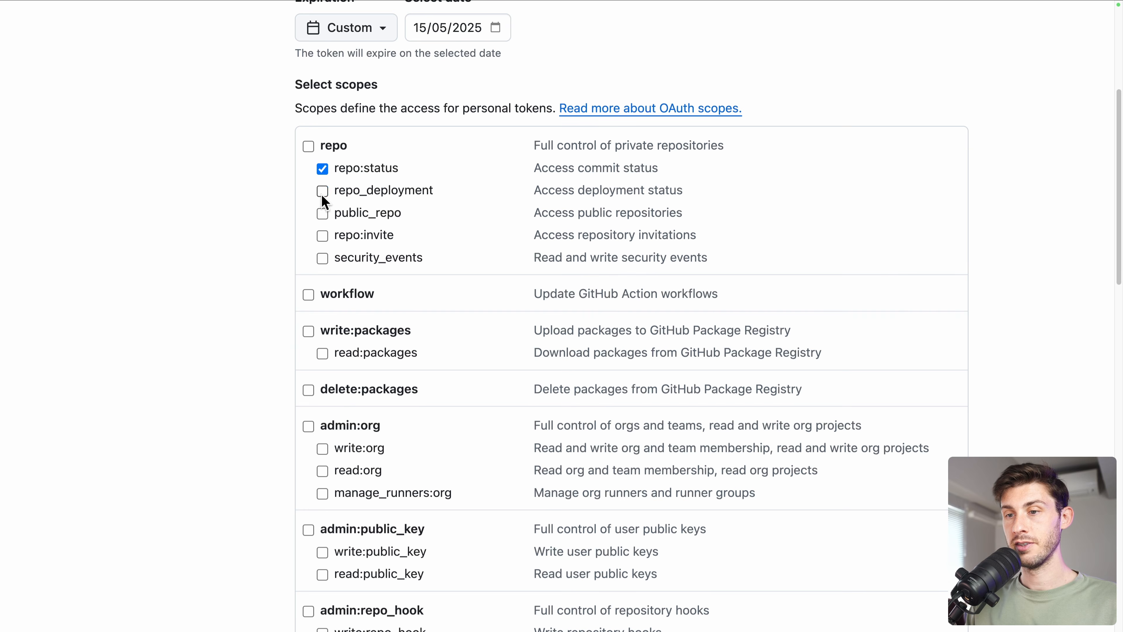
scroll(231, 441, "down", 5)
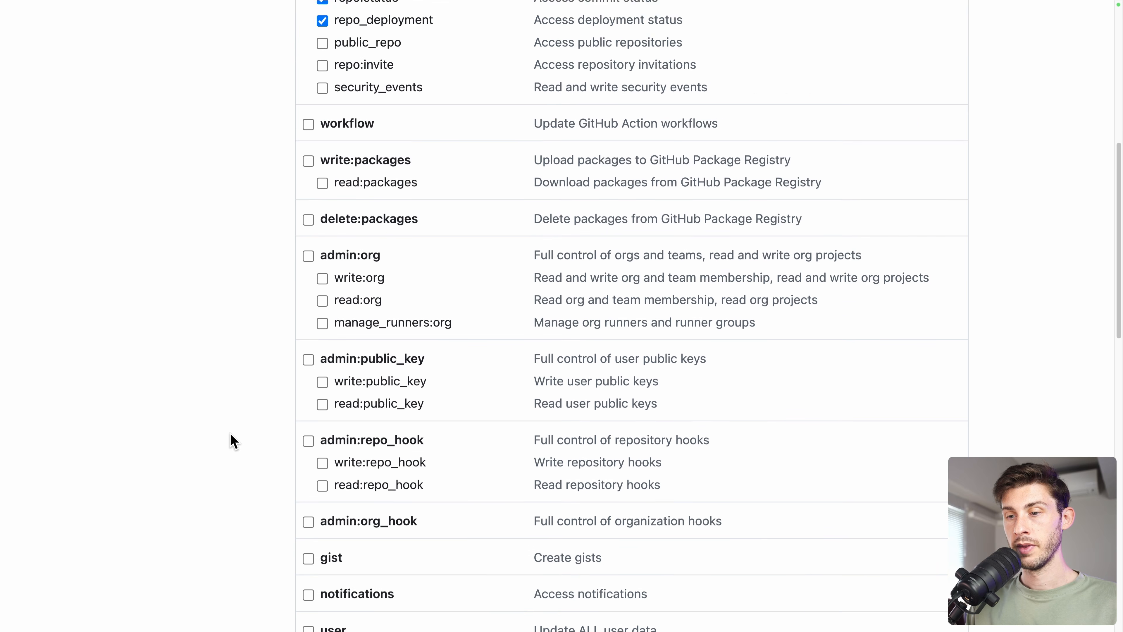
scroll(231, 442, "down", 4)
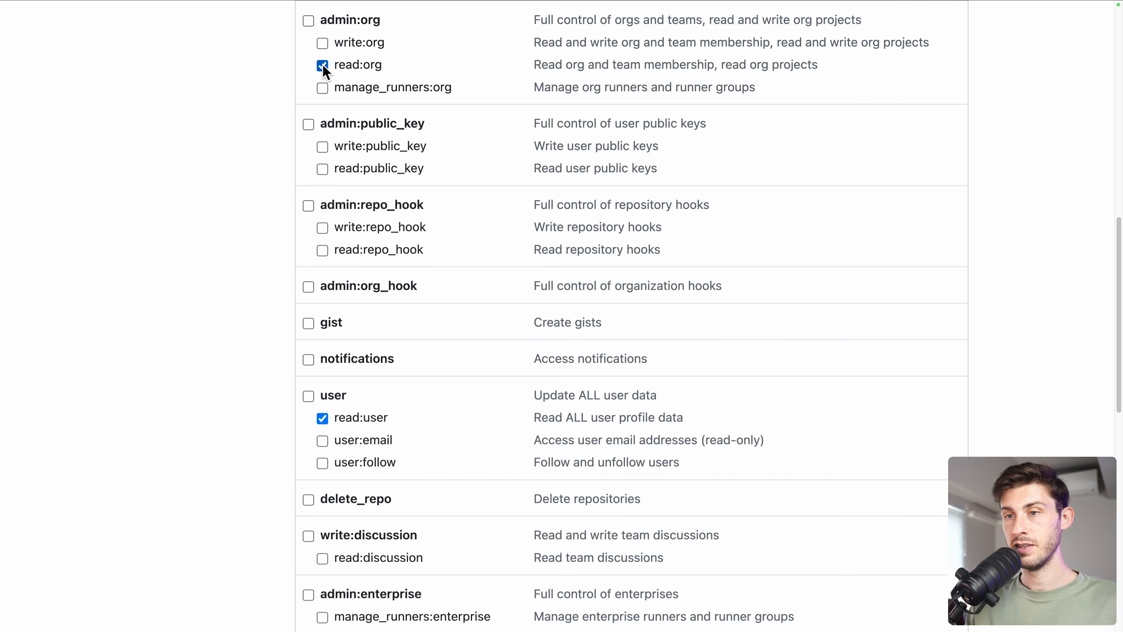
scroll(250, 407, "down", 15)
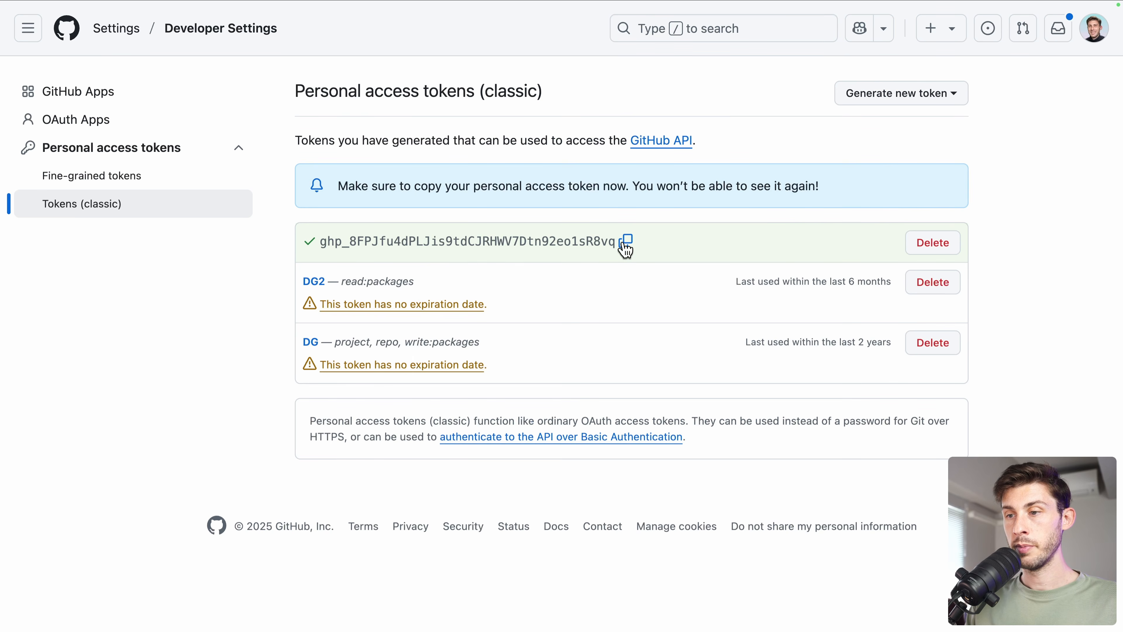
- Copy the new token, paste it into DevLake's Personal Access Token field and test the connection
left_click(627, 242)
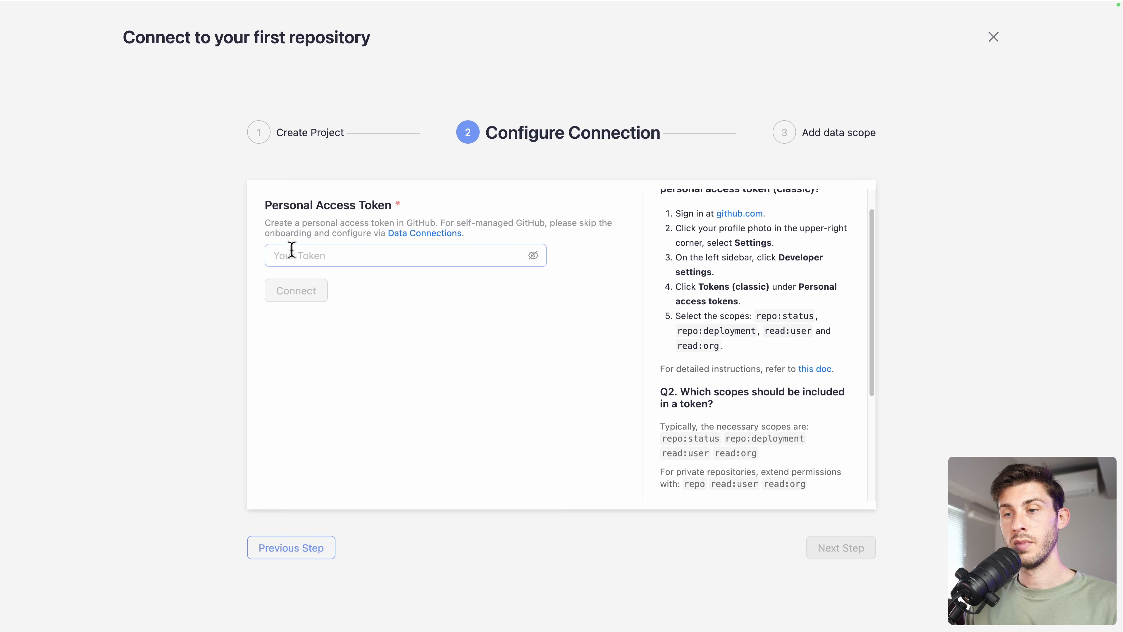
left_click(294, 256)
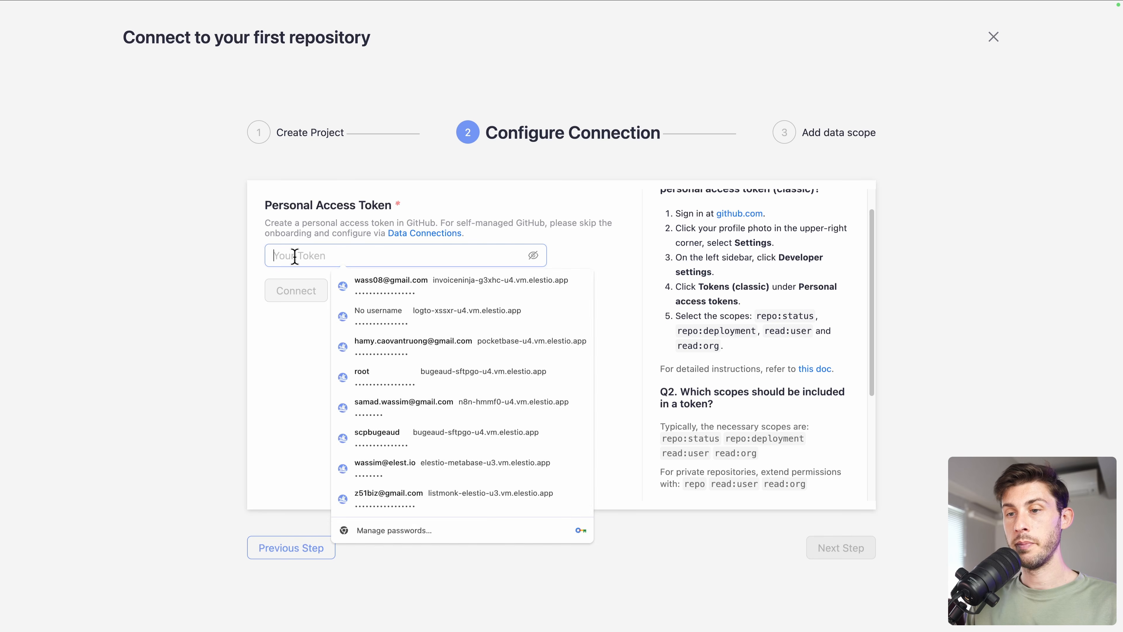
key("ctrl+v")
left_click(303, 290)
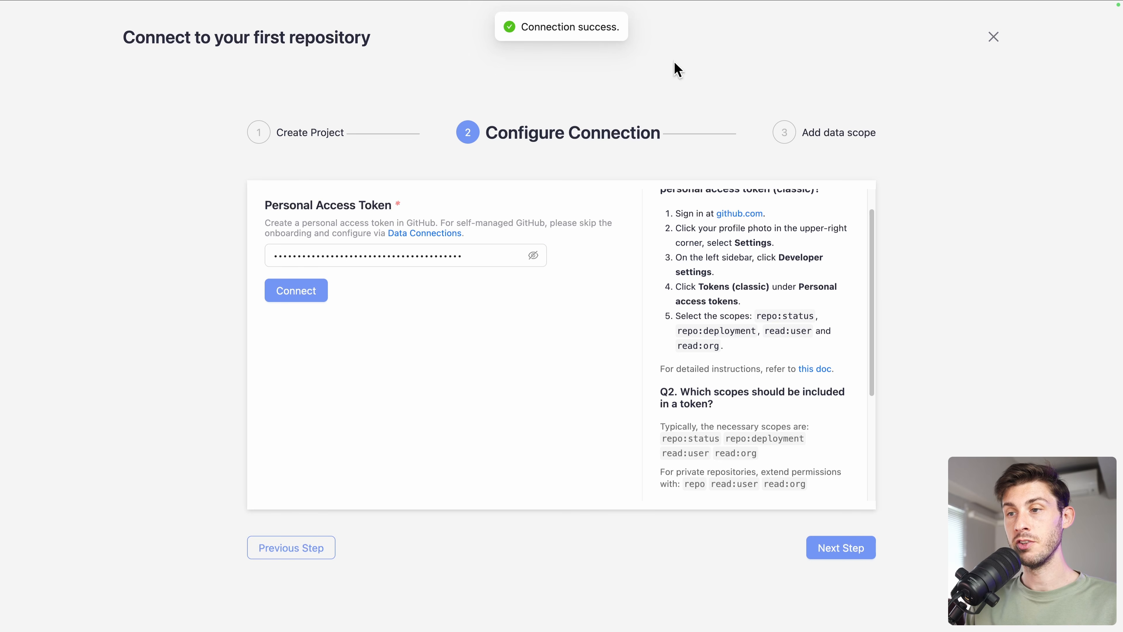
- Choose the wass08/wawa-vfx repository as data scope and start syncing
scroll(764, 366, "down", 4)
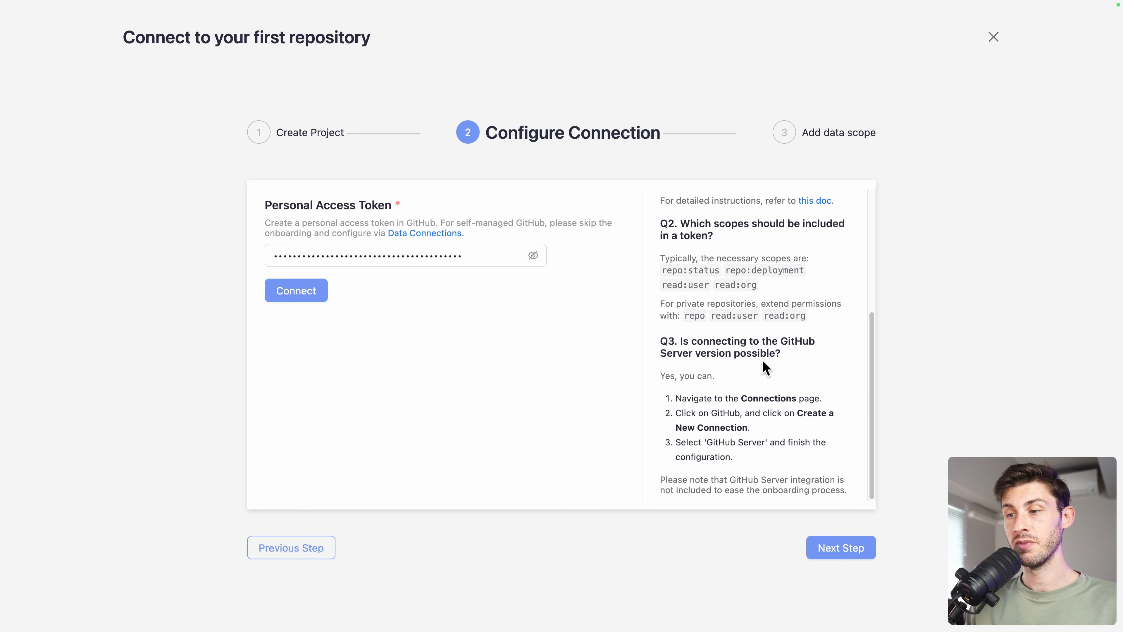
left_click(831, 547)
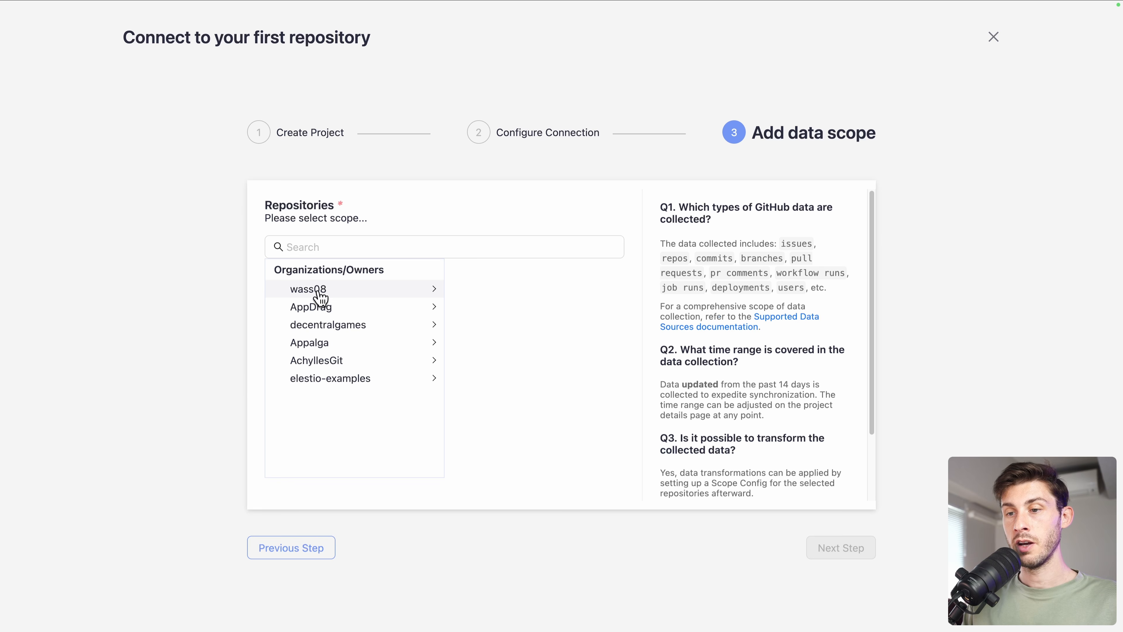
left_click(343, 291)
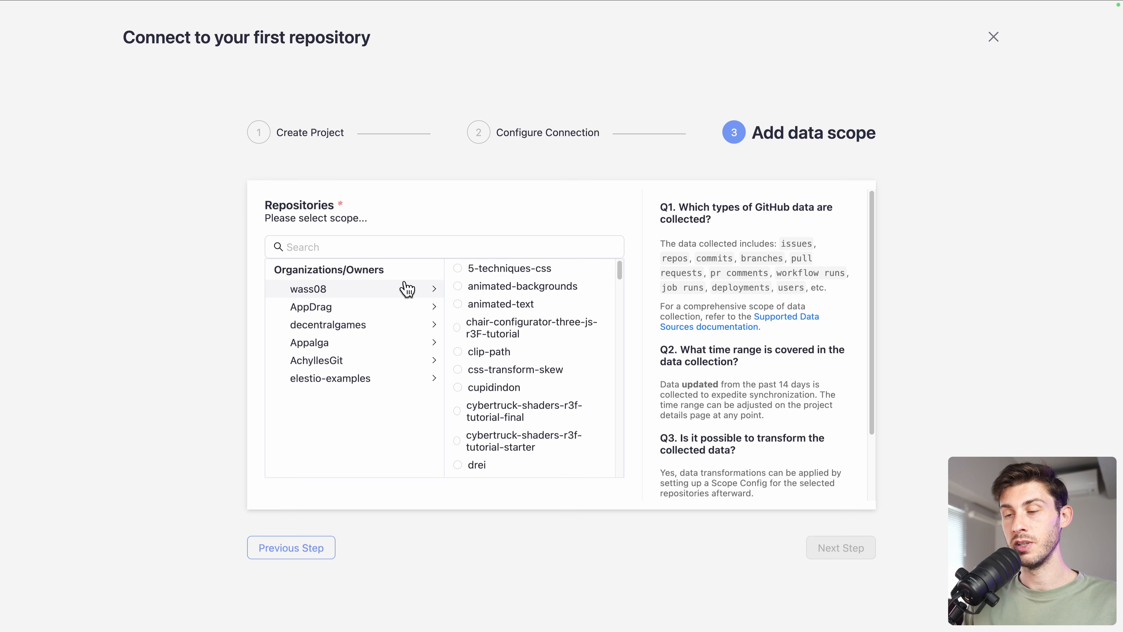
scroll(525, 345, "down", 15)
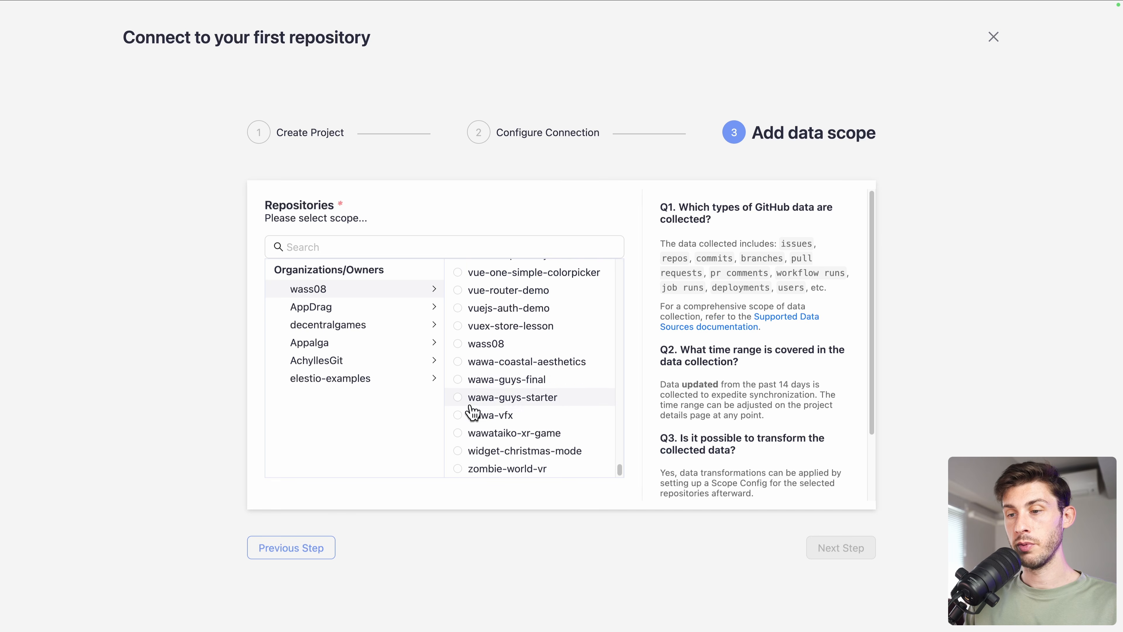
left_click(459, 416)
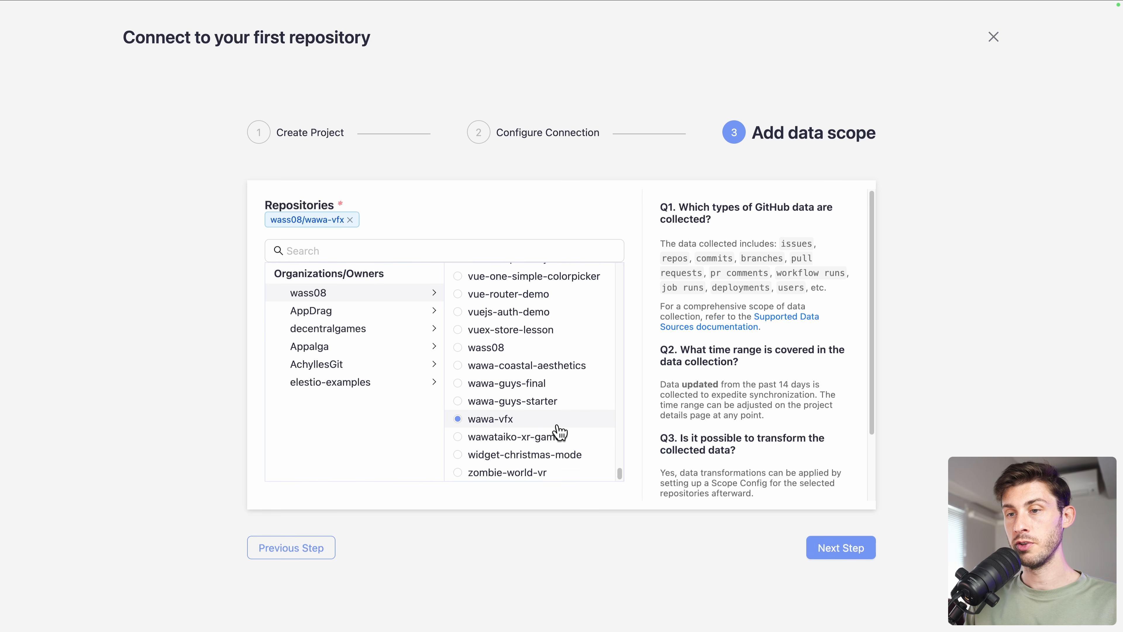
left_click(833, 550)
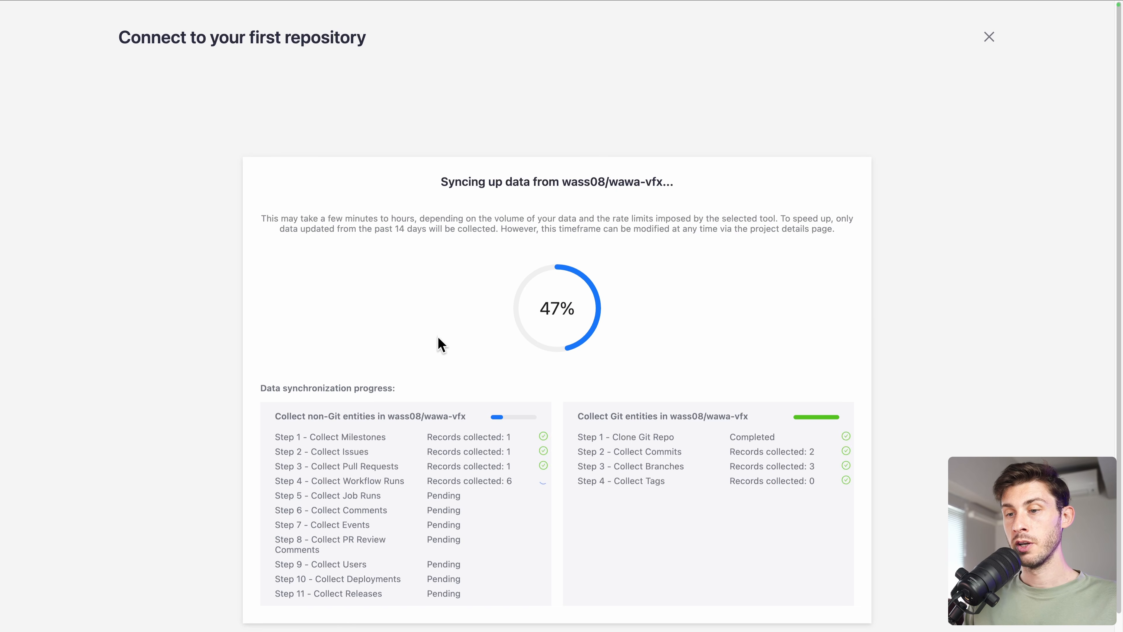
- Let the wawa-vfx collection reach 100%, then finish the wizard to return to Projects
scroll(383, 363, "down", 1)
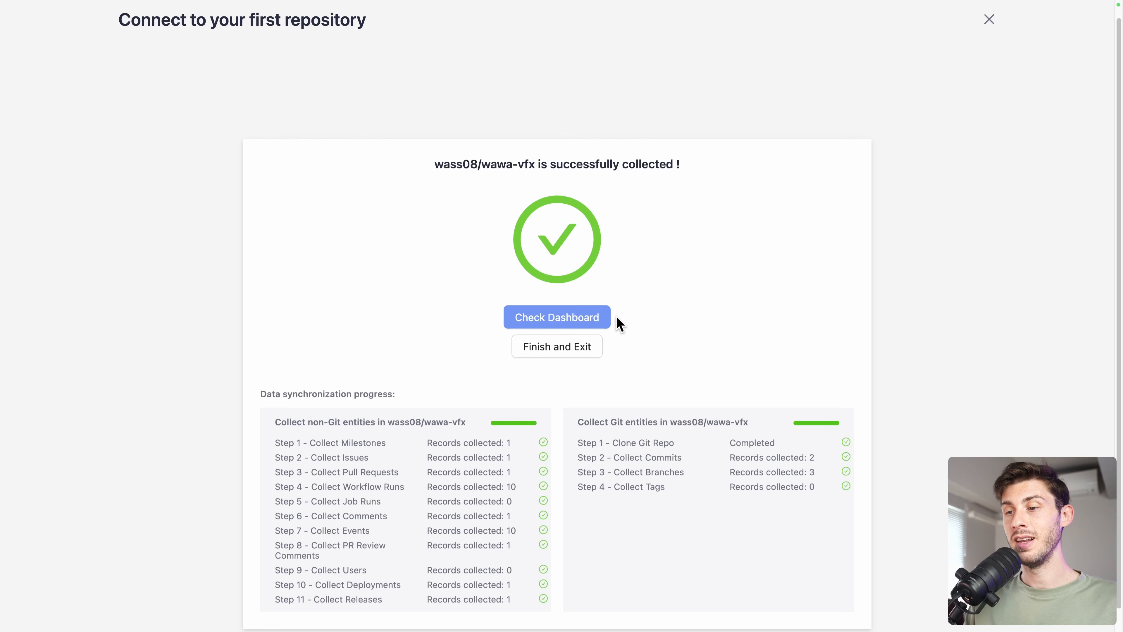
left_click(532, 354)
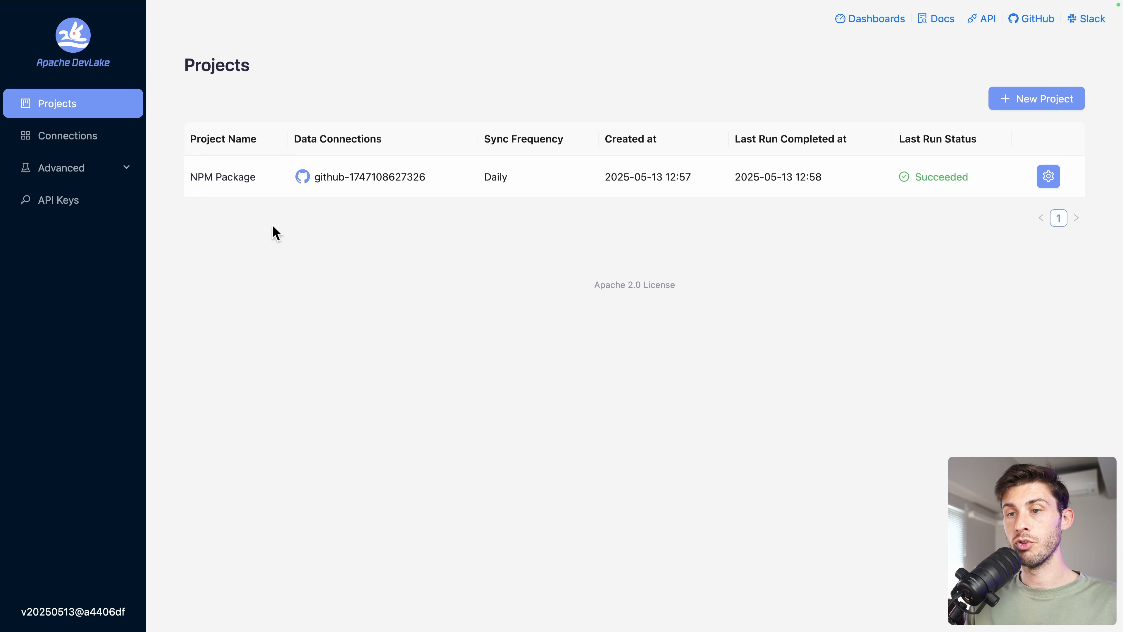
- Create a new project named AI Chatbot and open its configuration from the gear icon
left_click(1055, 103)
left_click(513, 332)
type("AI Chatbot")
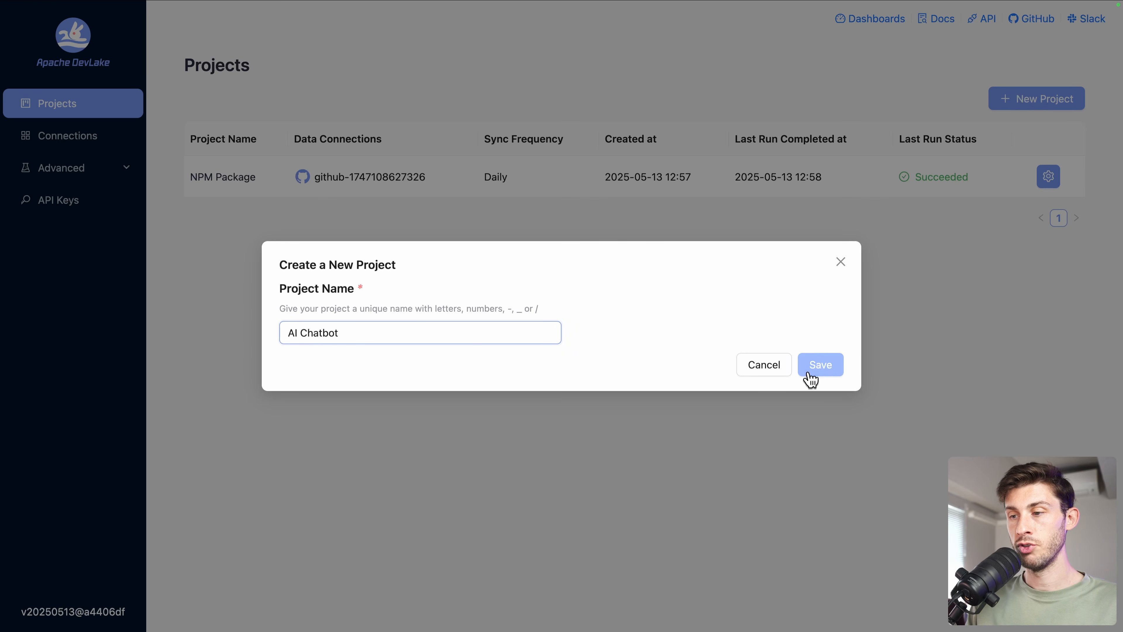
left_click(824, 365)
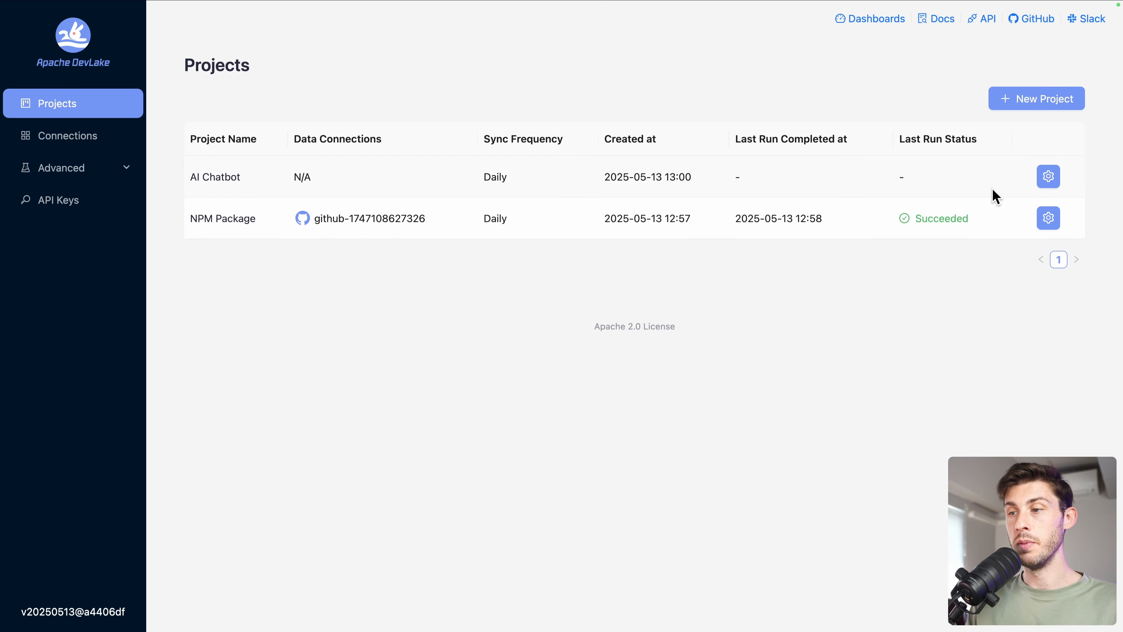
left_click(1049, 178)
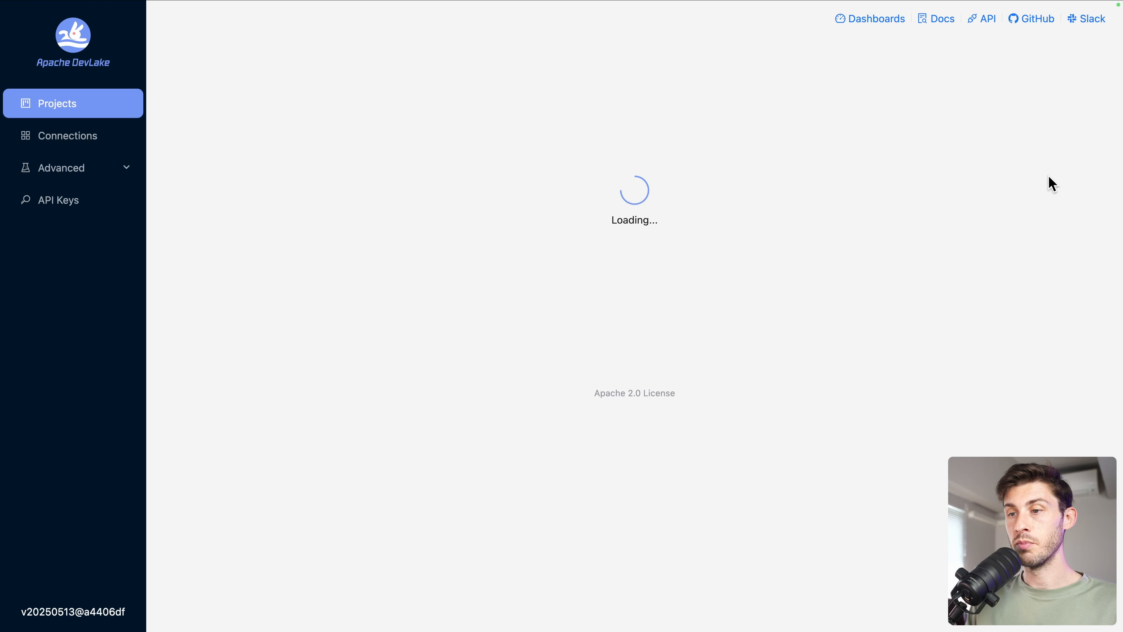
- From AI Chatbot's Configuration, choose Add New Connection to reach the Data Connections catalogue
scroll(619, 349, "down", 3)
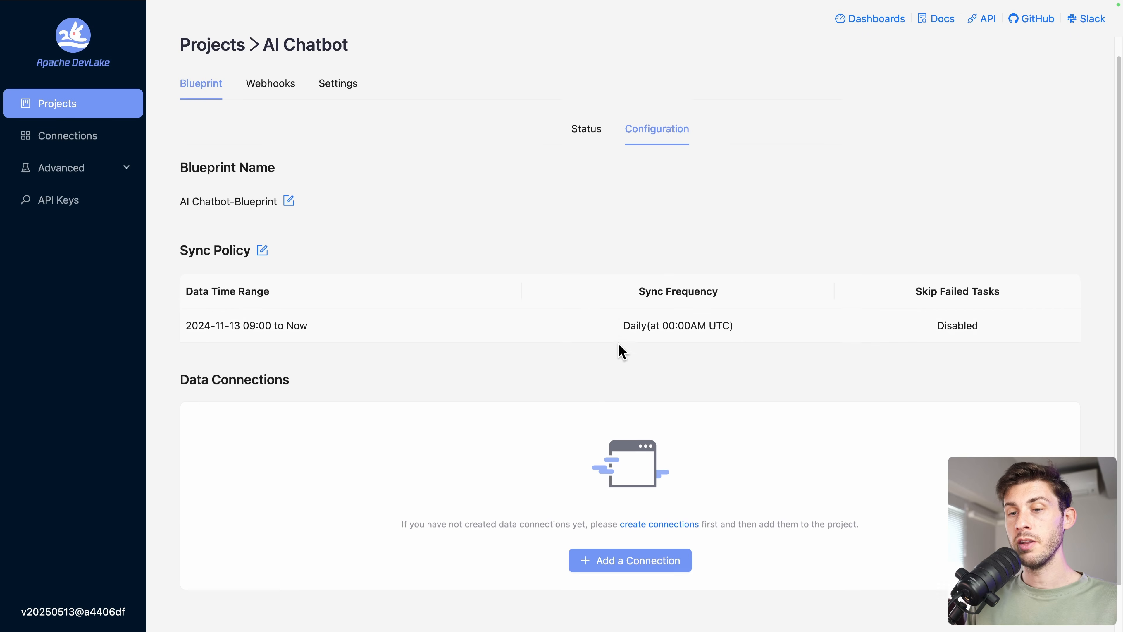
left_click(596, 509)
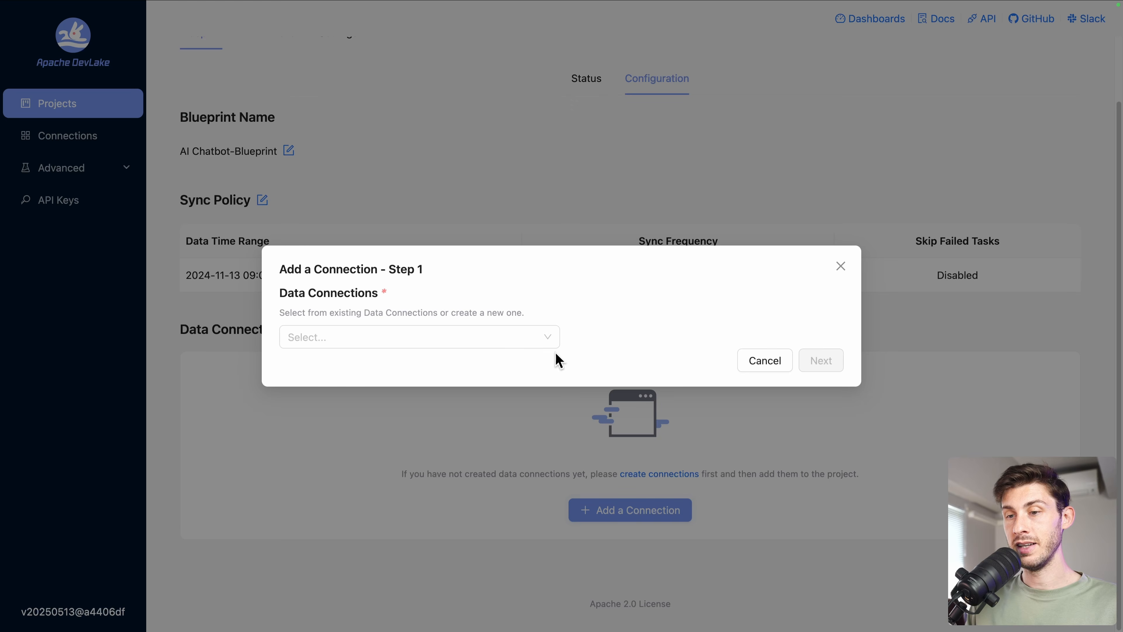
left_click(484, 341)
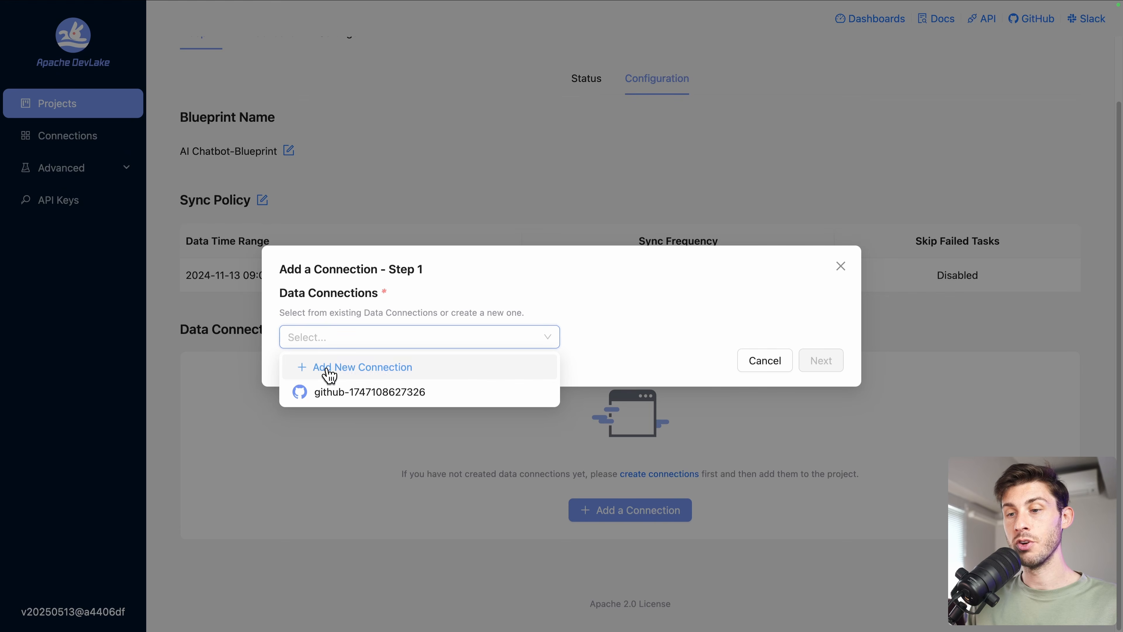
left_click(324, 375)
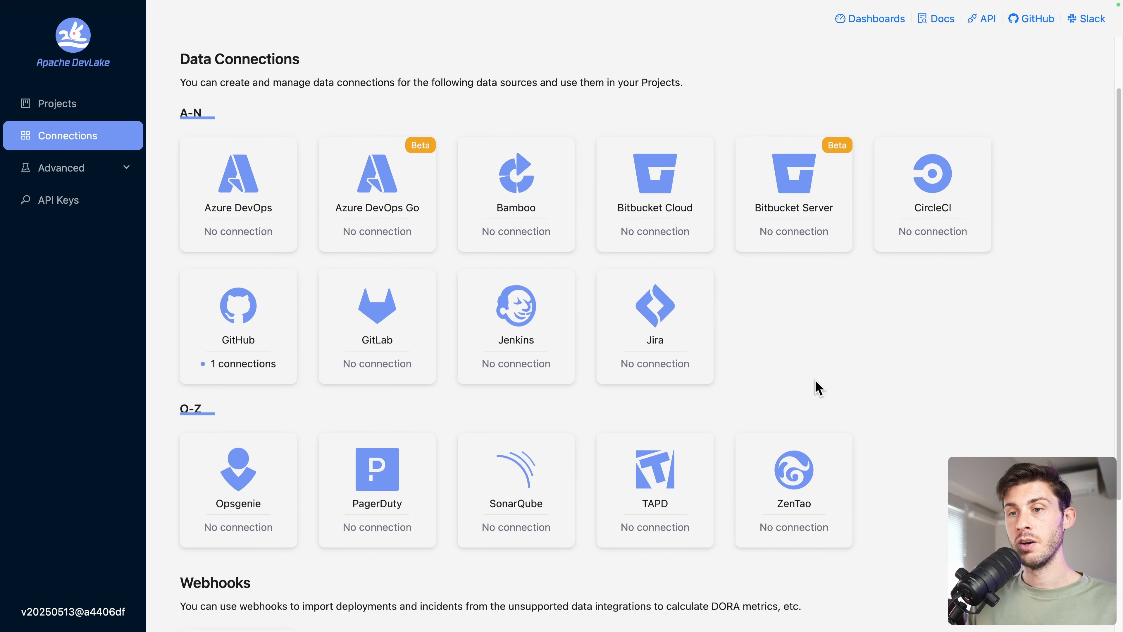
scroll(815, 384, "down", 1)
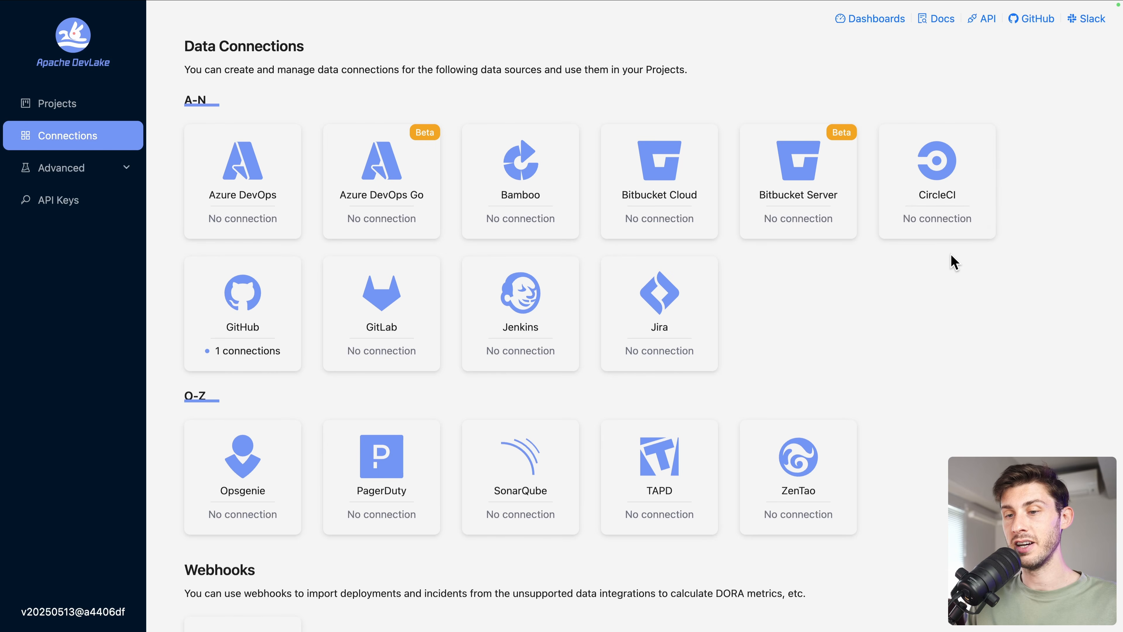
- Look at the Jenkins new-connection dialog and its setup docs, then abandon it and return to Projects
left_click(511, 318)
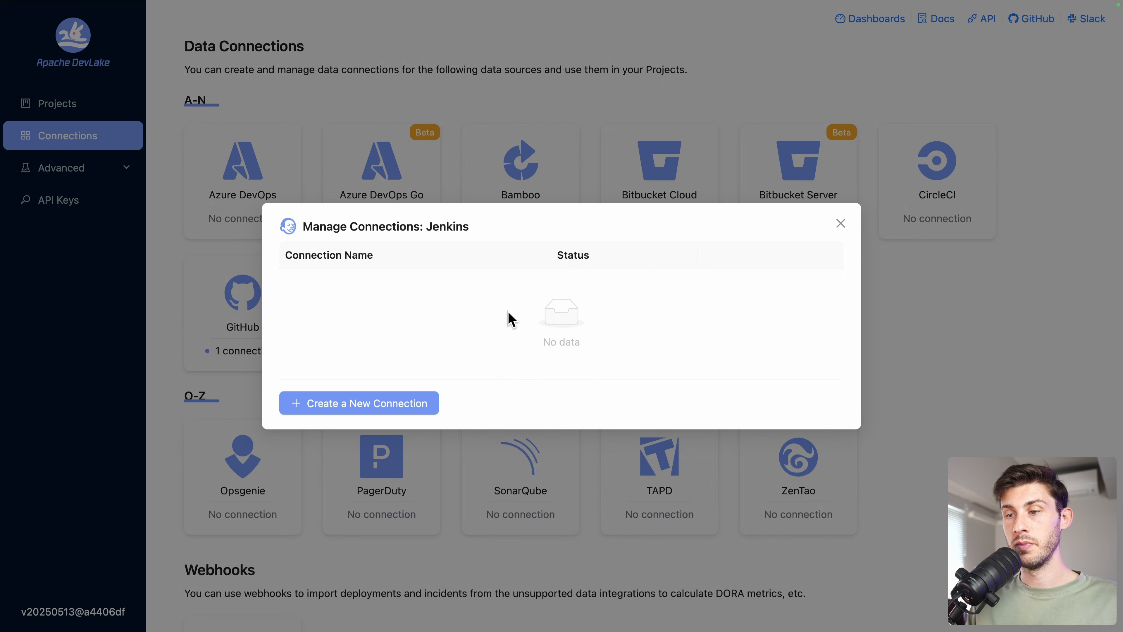
left_click(409, 403)
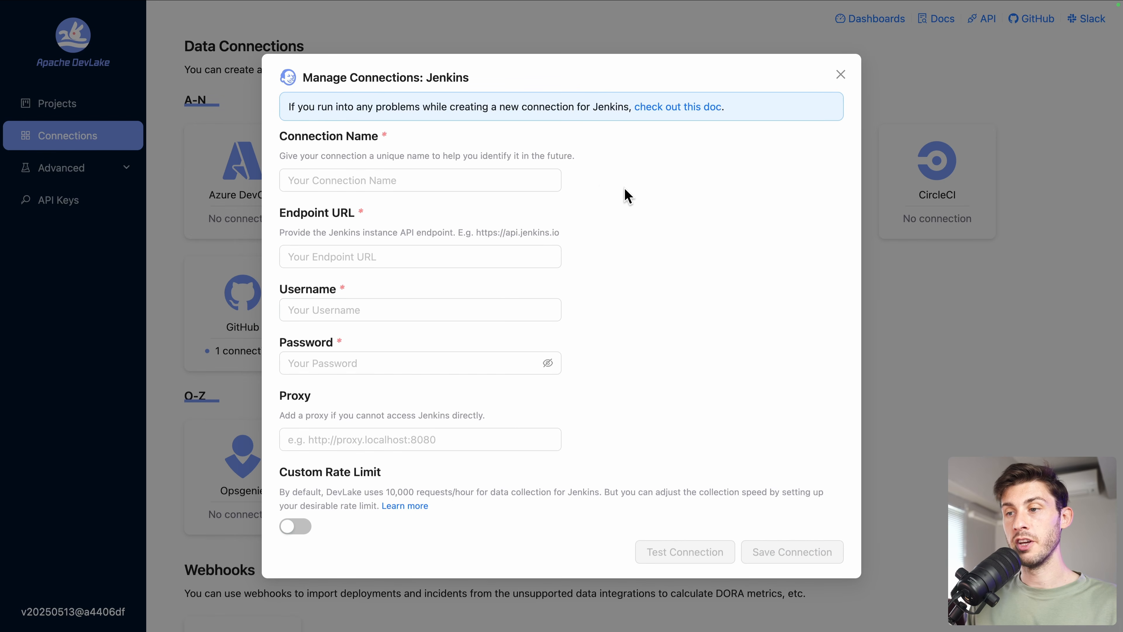
left_click(698, 108)
scroll(596, 175, "down", 2)
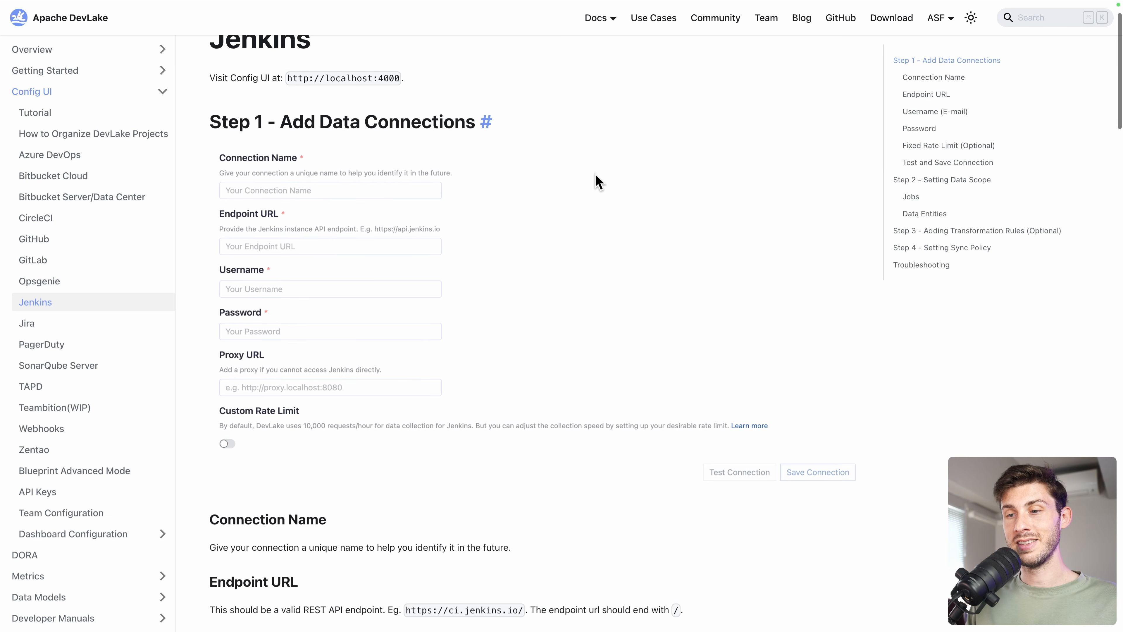
scroll(594, 174, "down", 8)
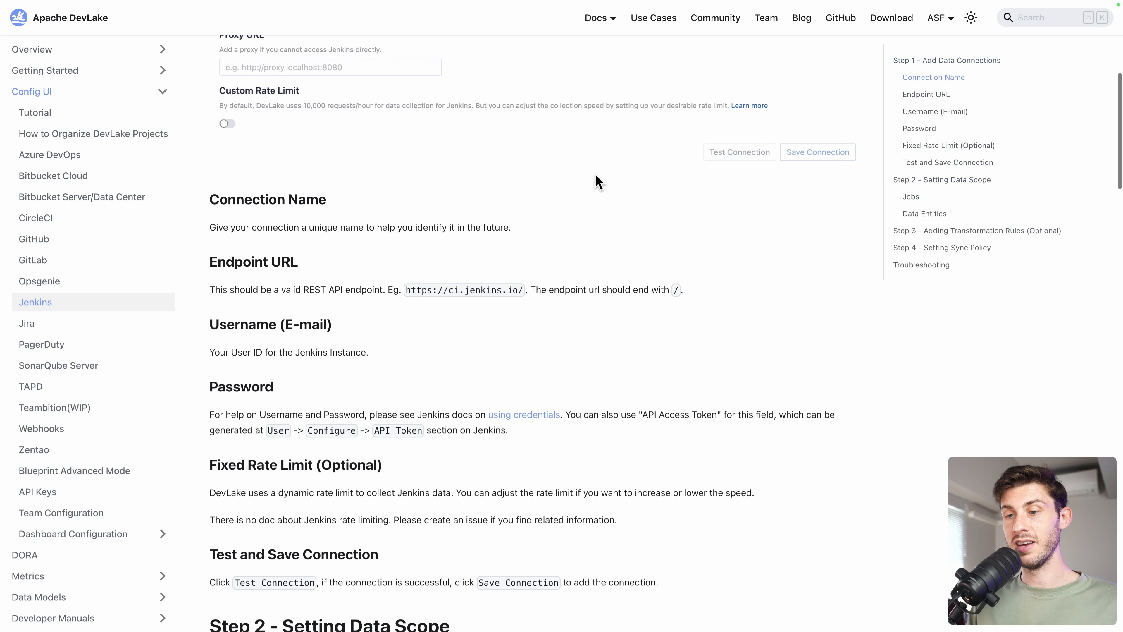
key("super+w")
left_click(840, 75)
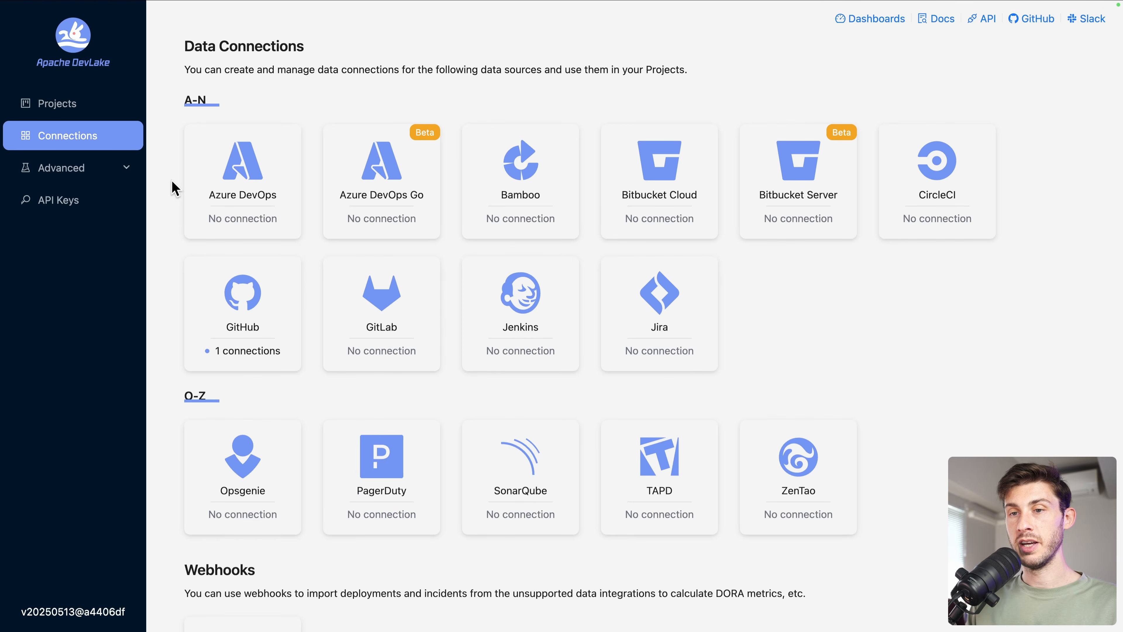
left_click(59, 109)
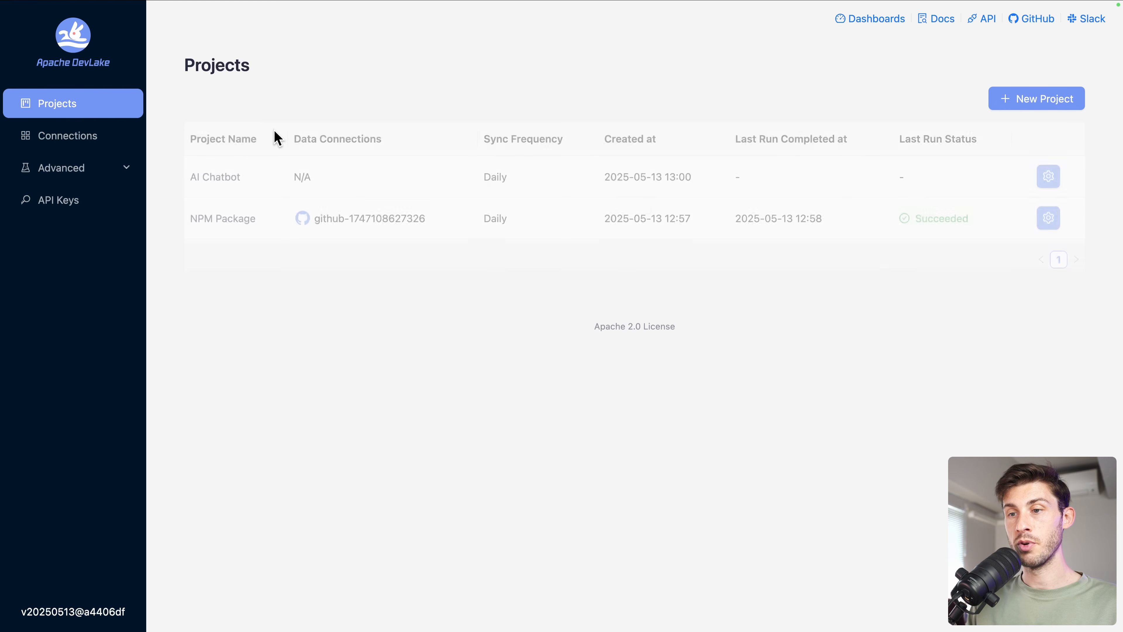
- In AI Chatbot's settings, add the existing GitHub connection and proceed to data scope selection
left_click(1044, 177)
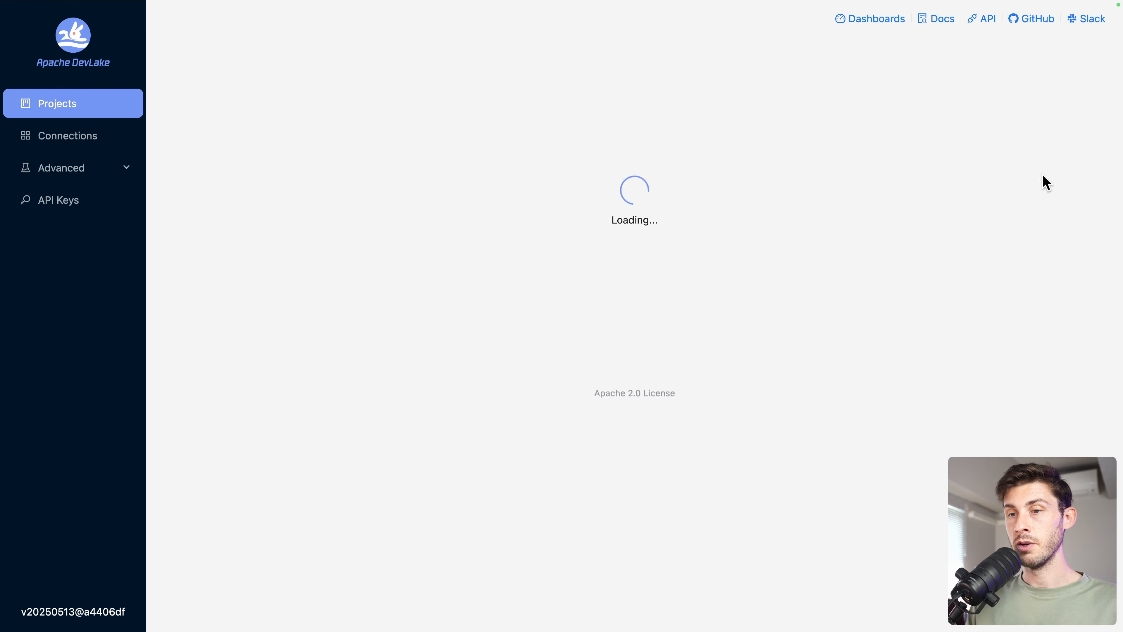
scroll(624, 356, "down", 2)
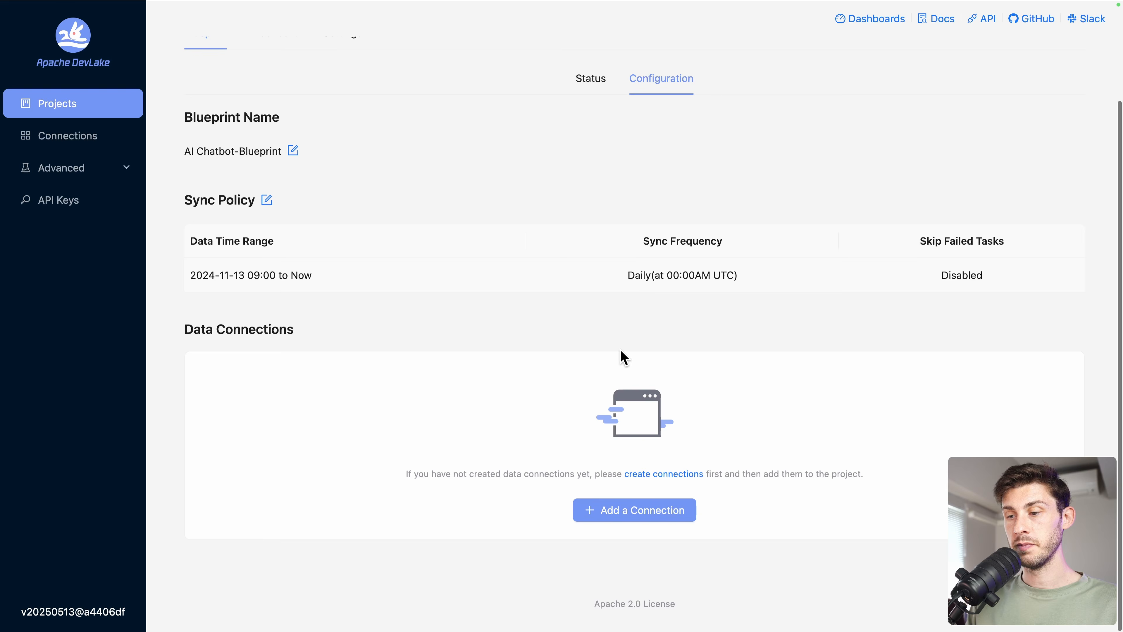
left_click(620, 502)
left_click(338, 336)
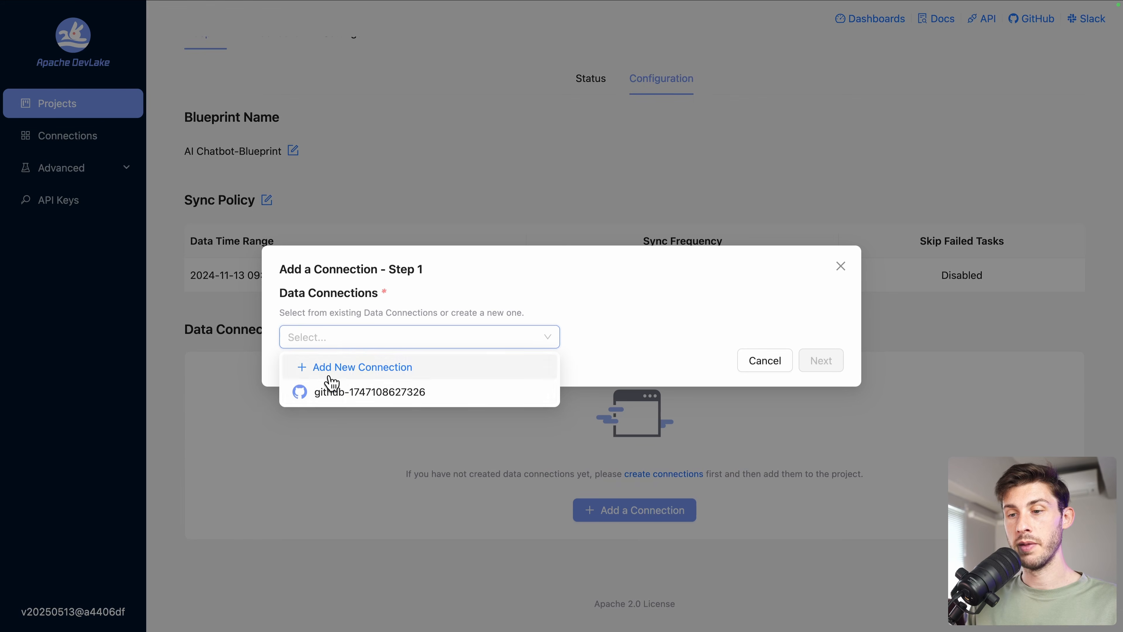
left_click(330, 392)
left_click(825, 362)
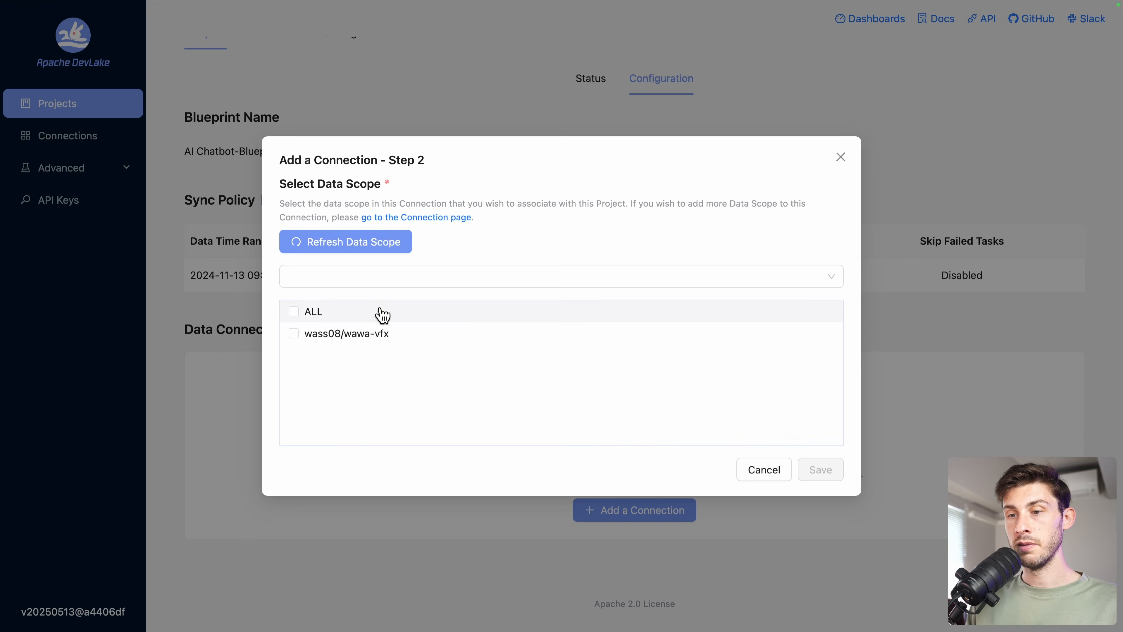
- Find only wawa-vfx available as scope, leave it unselected, and go to the GitHub connection page
left_click(435, 271)
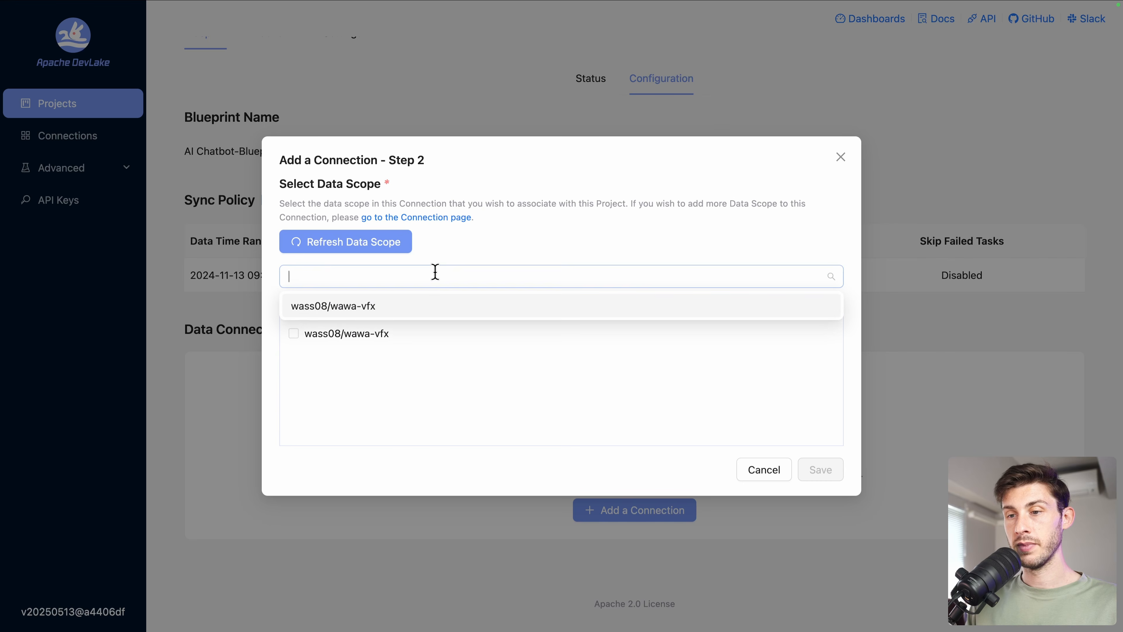
left_click(380, 395)
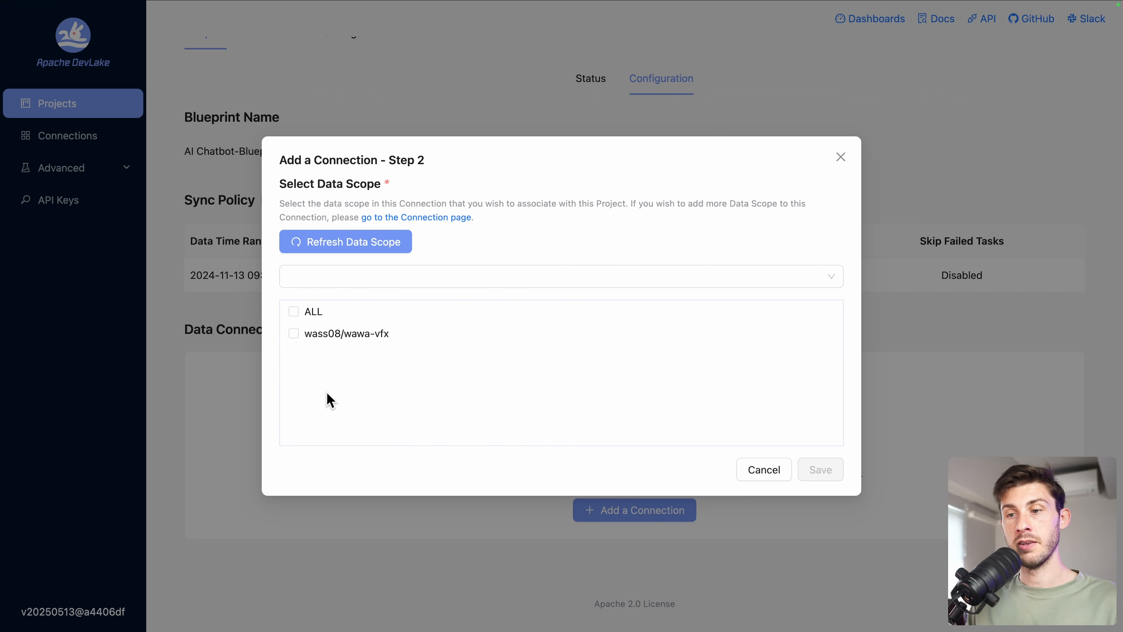
left_click(293, 340)
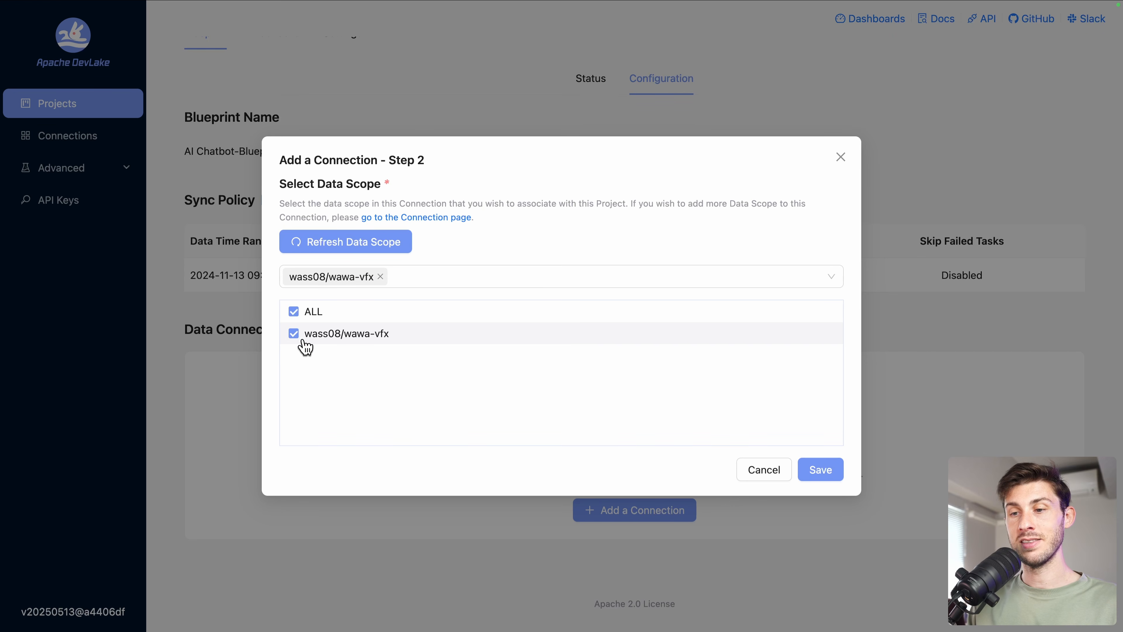
left_click(297, 343)
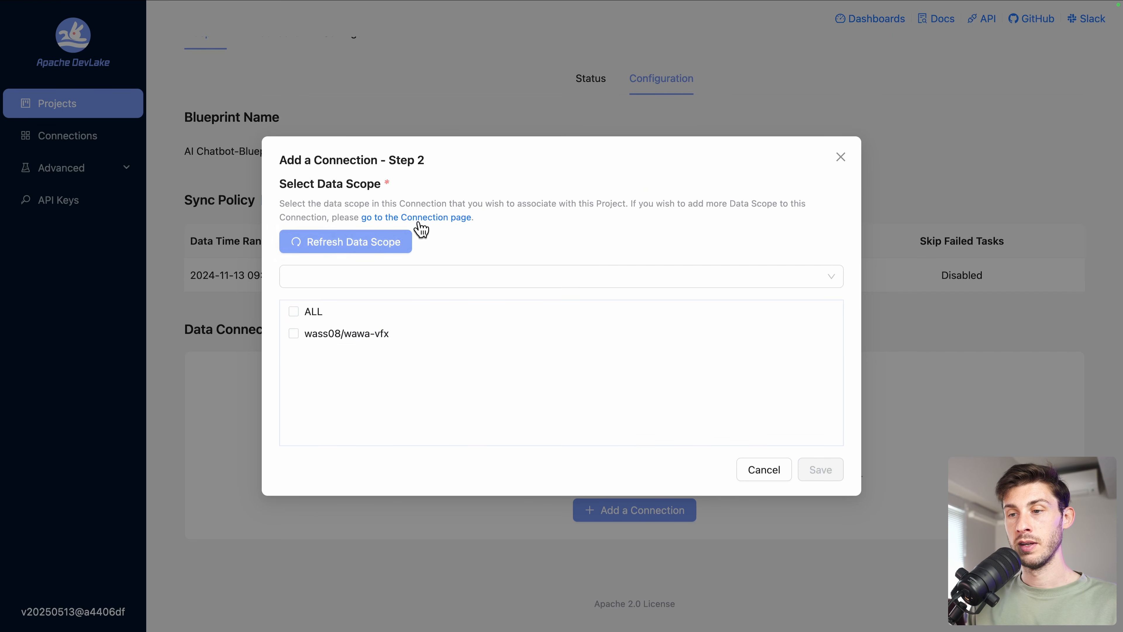
left_click(433, 218)
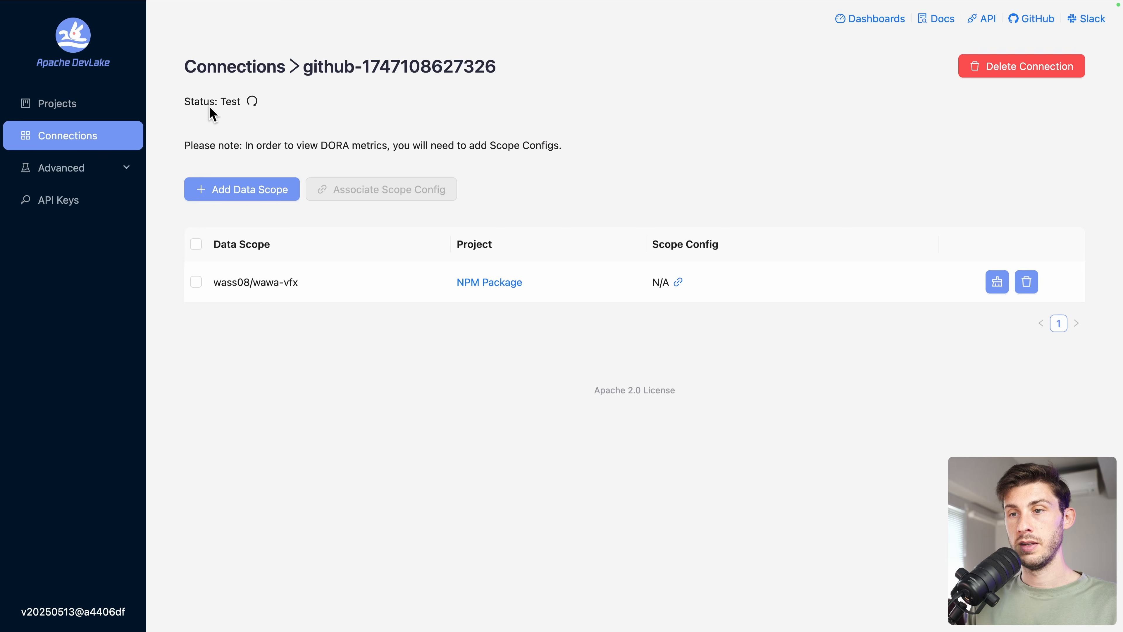
- Add r3f-virtual-girlfriend-backend and -frontend as GitHub connection scopes, then reopen AI Chatbot's settings
left_click(227, 189)
left_click(376, 276)
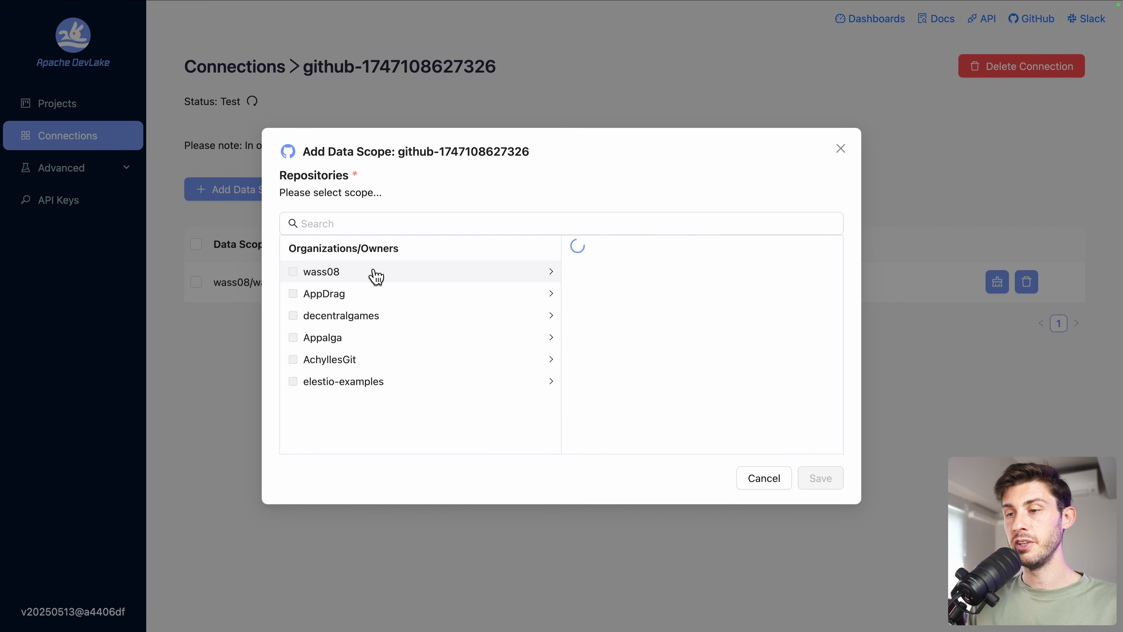
scroll(677, 327, "down", 10)
scroll(677, 326, "up", 3)
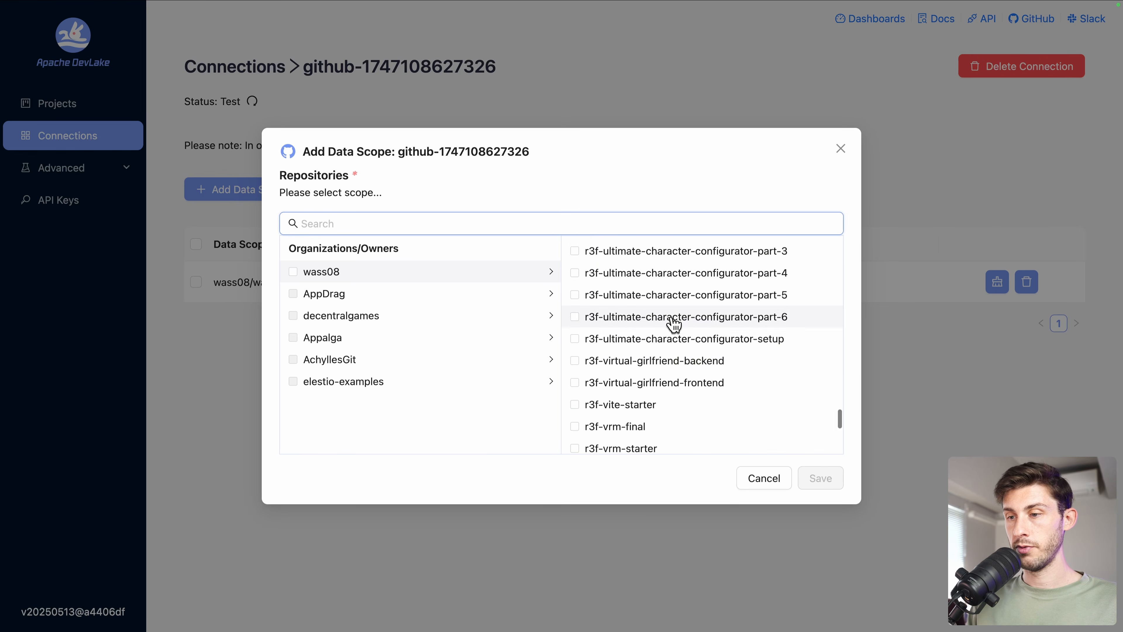
left_click(574, 360)
left_click(575, 382)
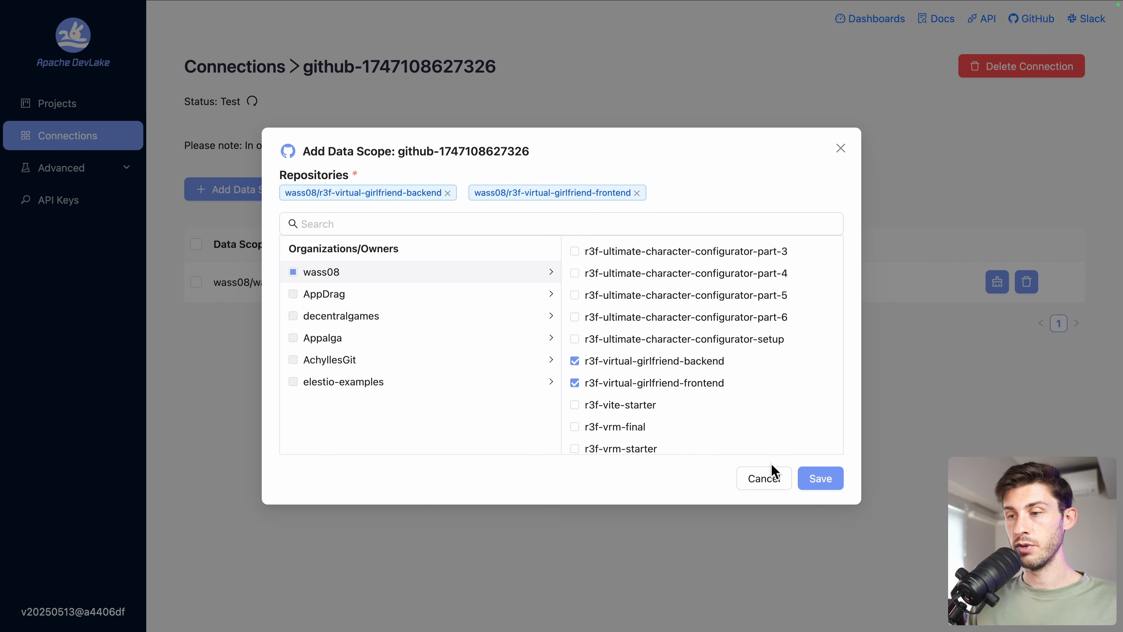
left_click(817, 479)
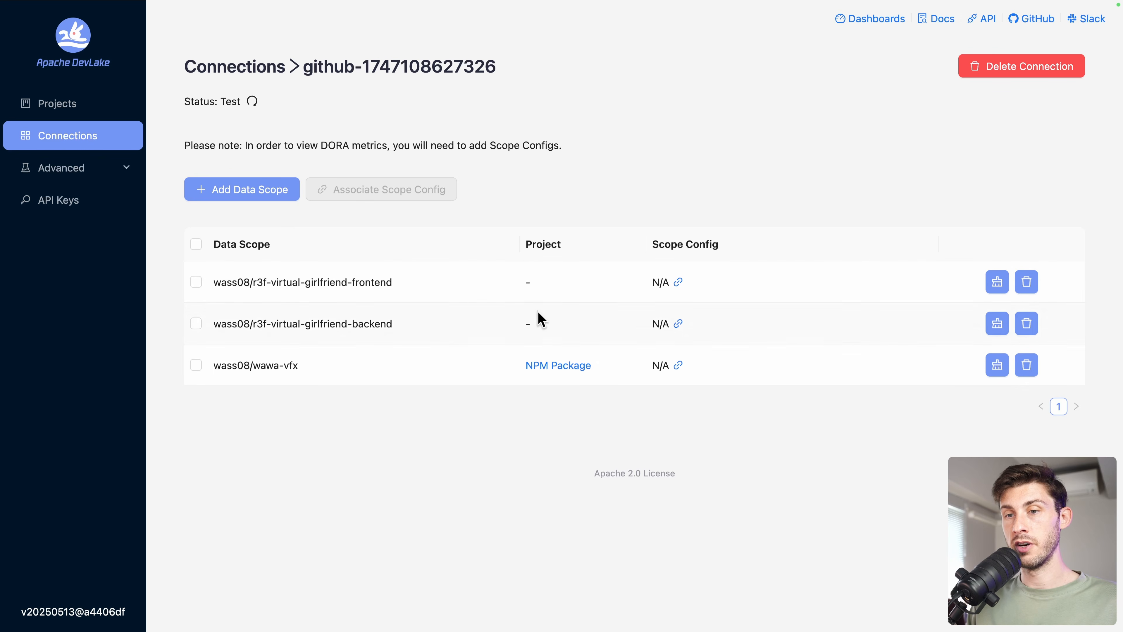
left_click(80, 114)
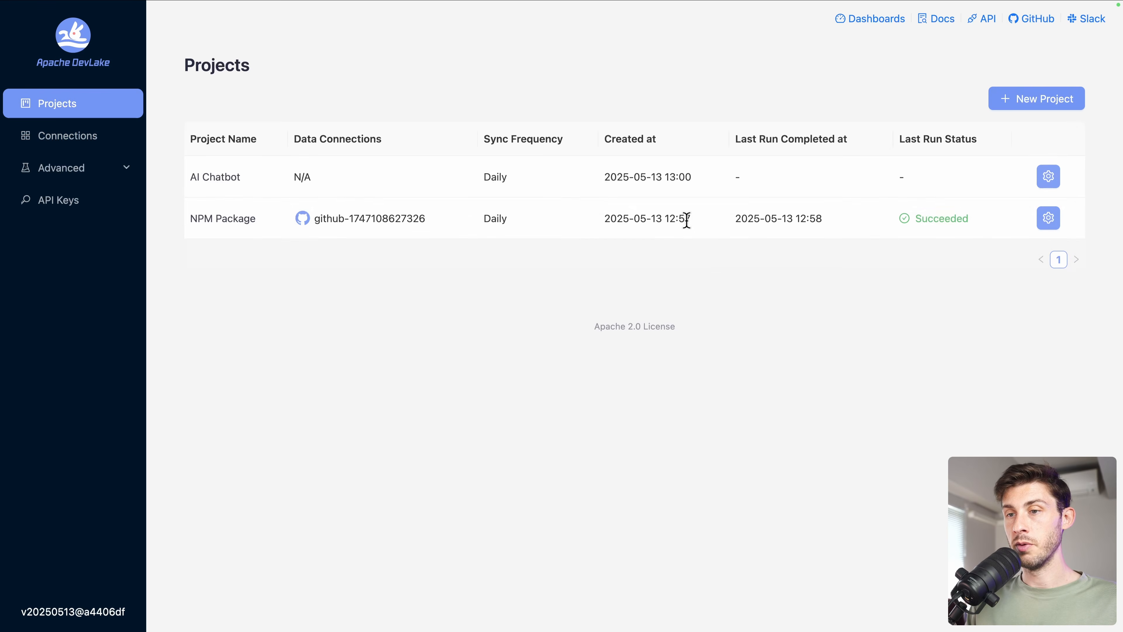
left_click(1049, 177)
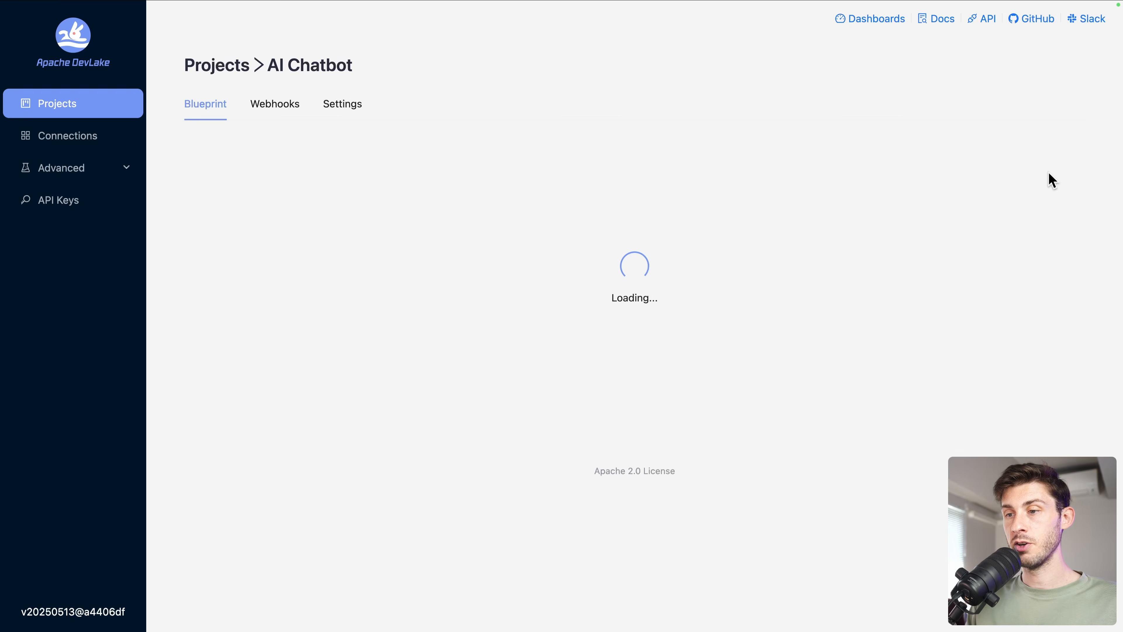
- Attach the GitHub connection to AI Chatbot with the frontend and backend repositories, then start Collect Data
scroll(604, 376, "down", 3)
left_click(604, 508)
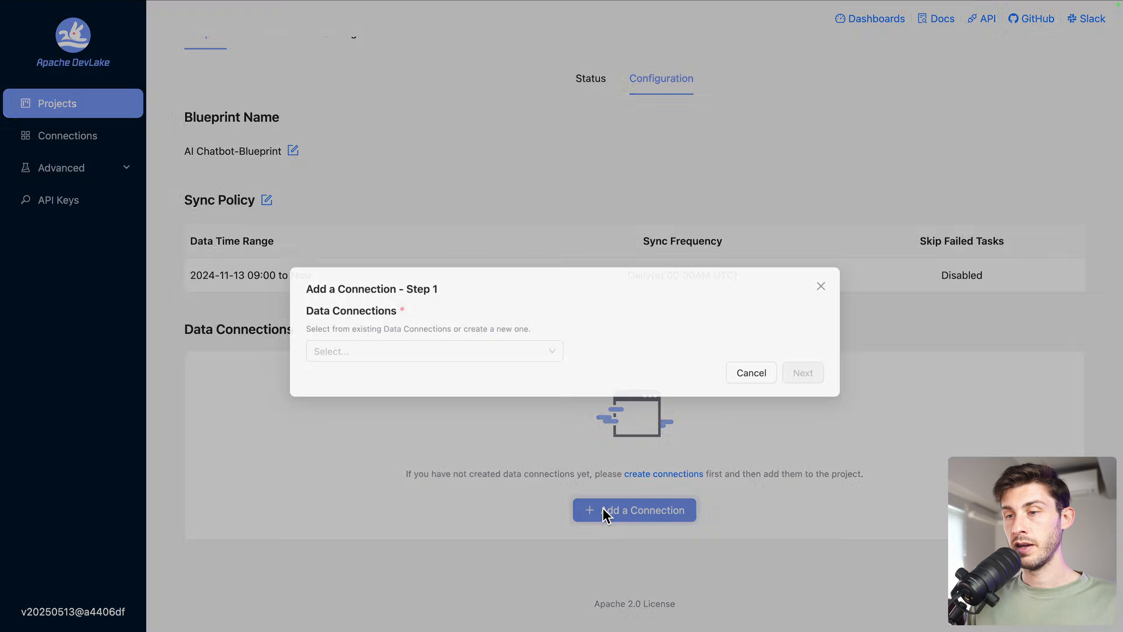
left_click(394, 338)
left_click(381, 392)
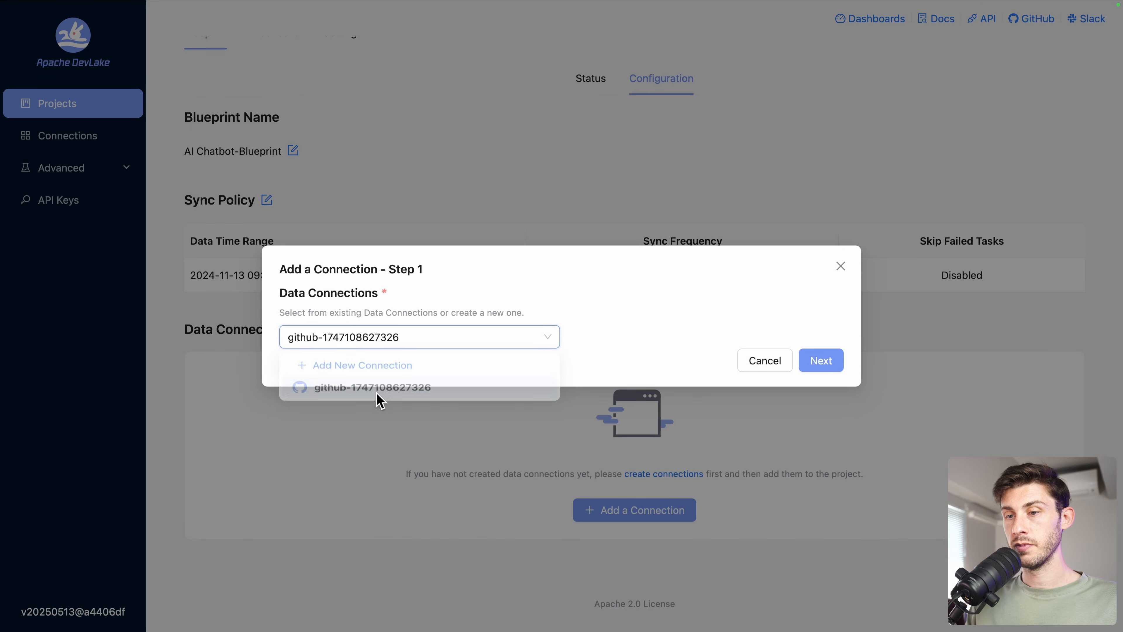
left_click(836, 362)
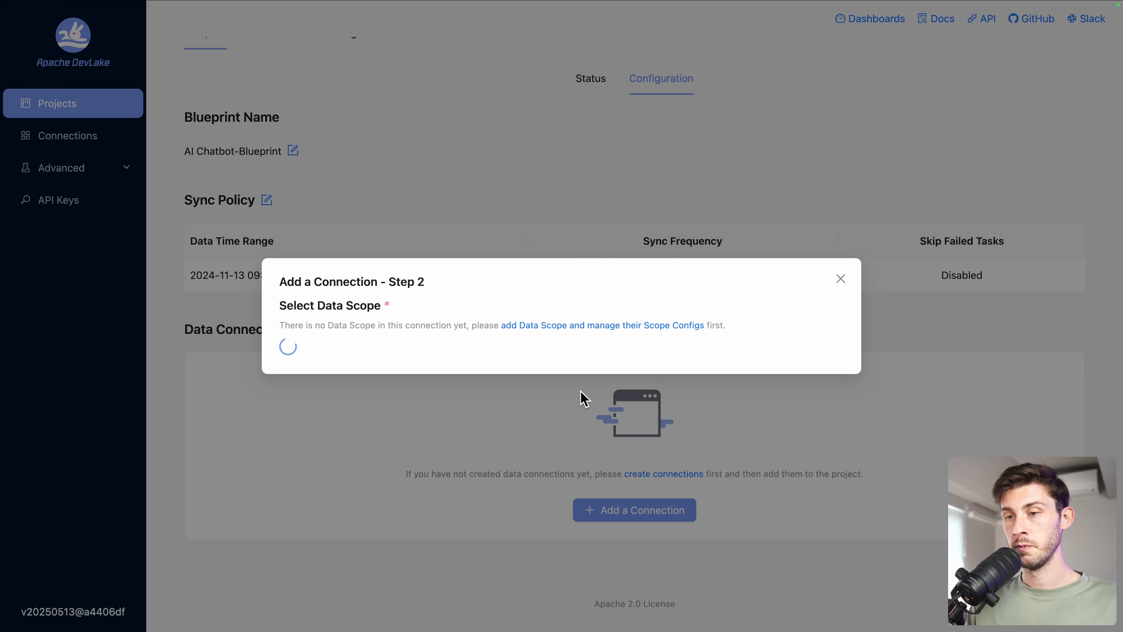
left_click(293, 333)
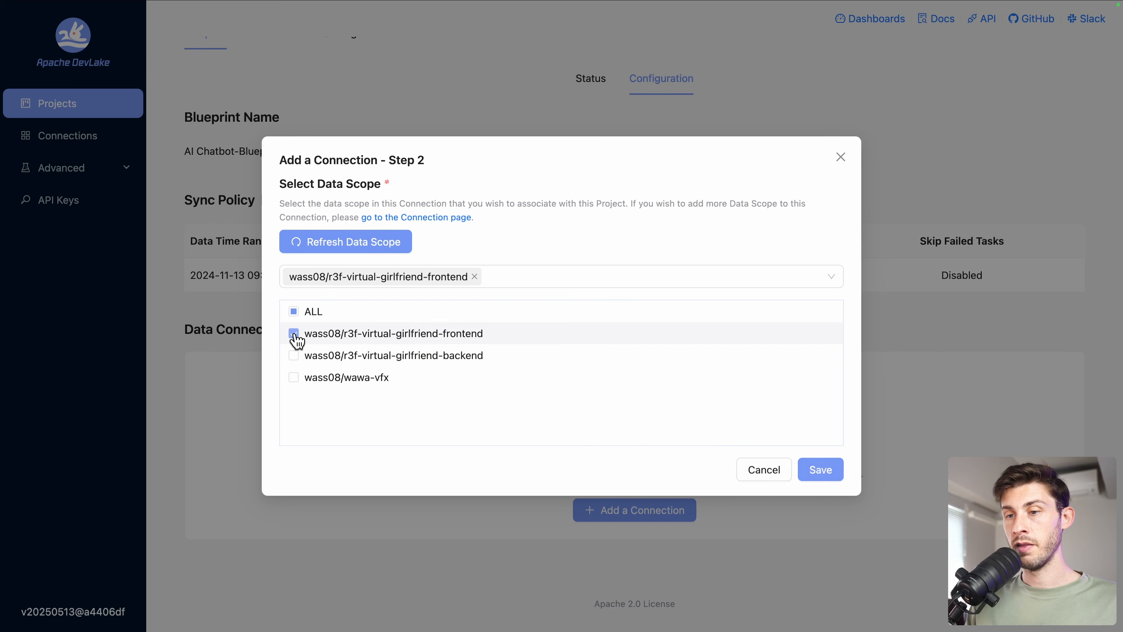
left_click(293, 361)
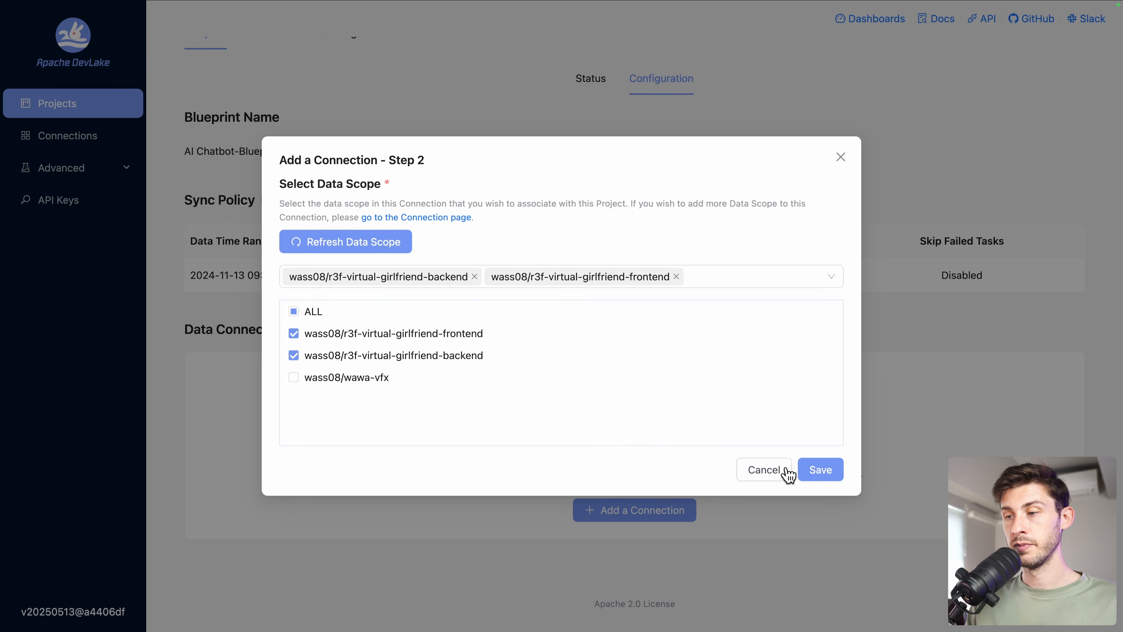
left_click(830, 471)
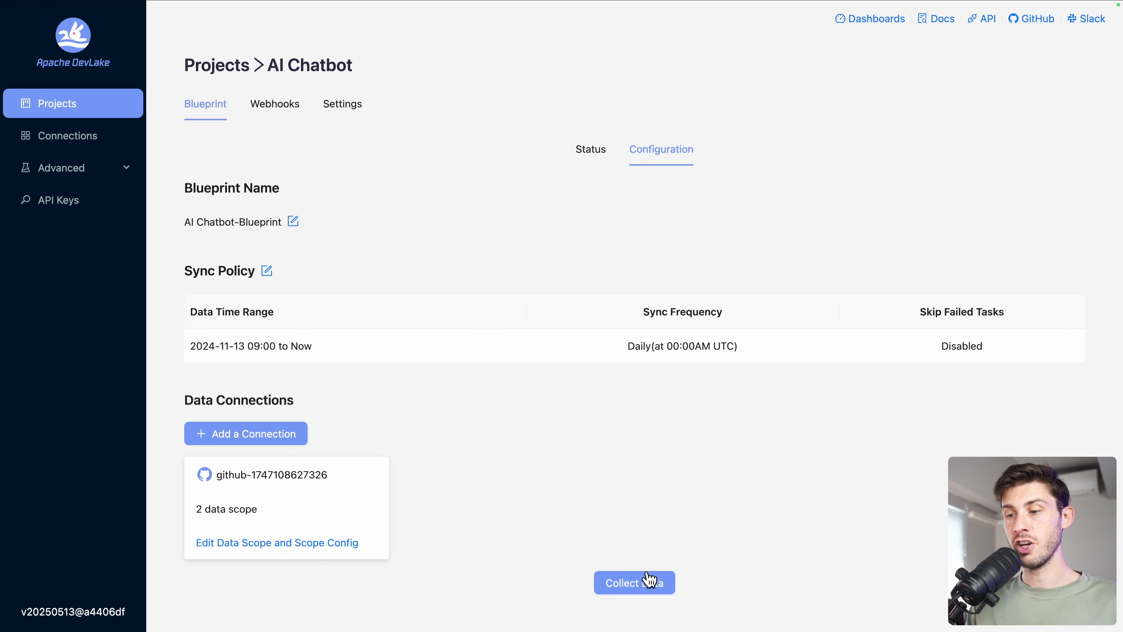
left_click(639, 590)
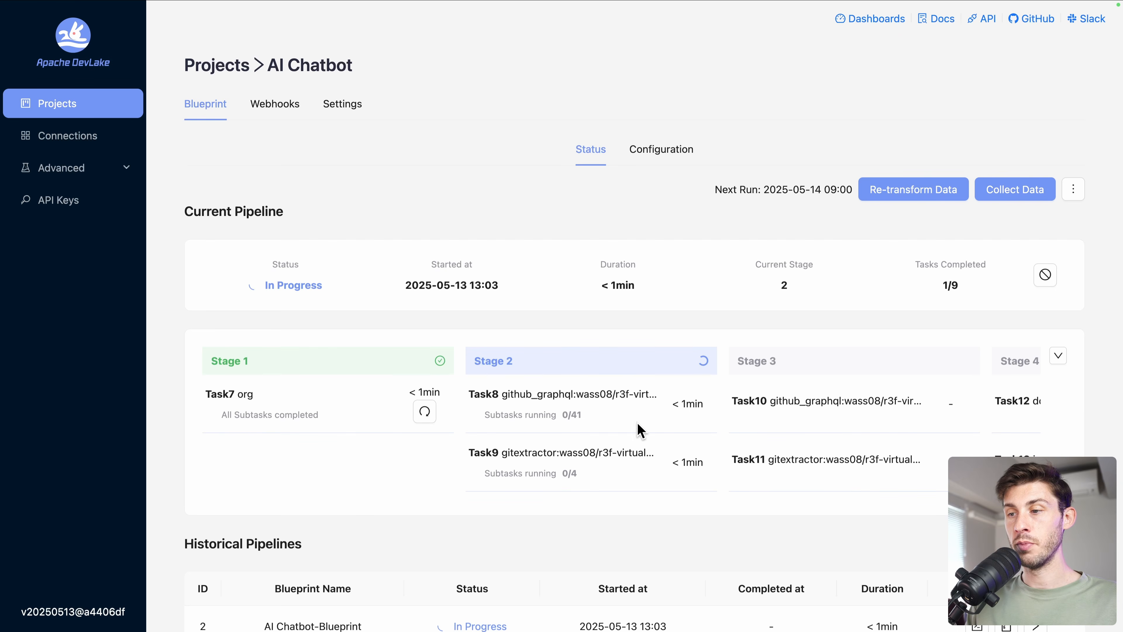
- Follow AI Chatbot's collection, glance at Data Connections, then return to the Projects list
scroll(646, 431, "right", 9)
scroll(652, 433, "right", 3)
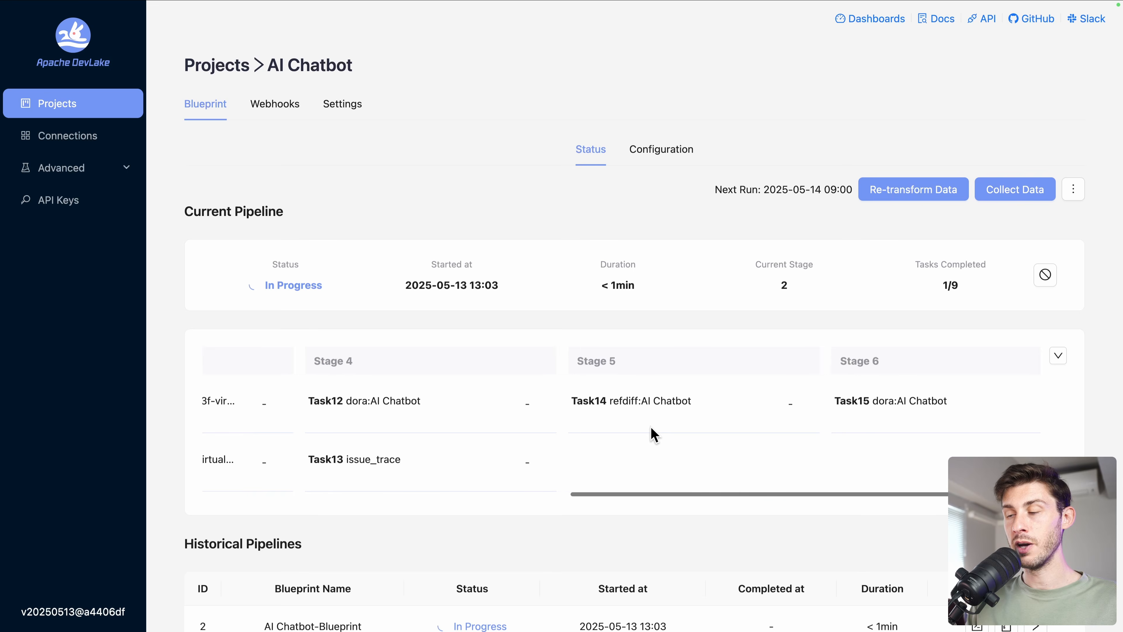
scroll(754, 394, "right", 9)
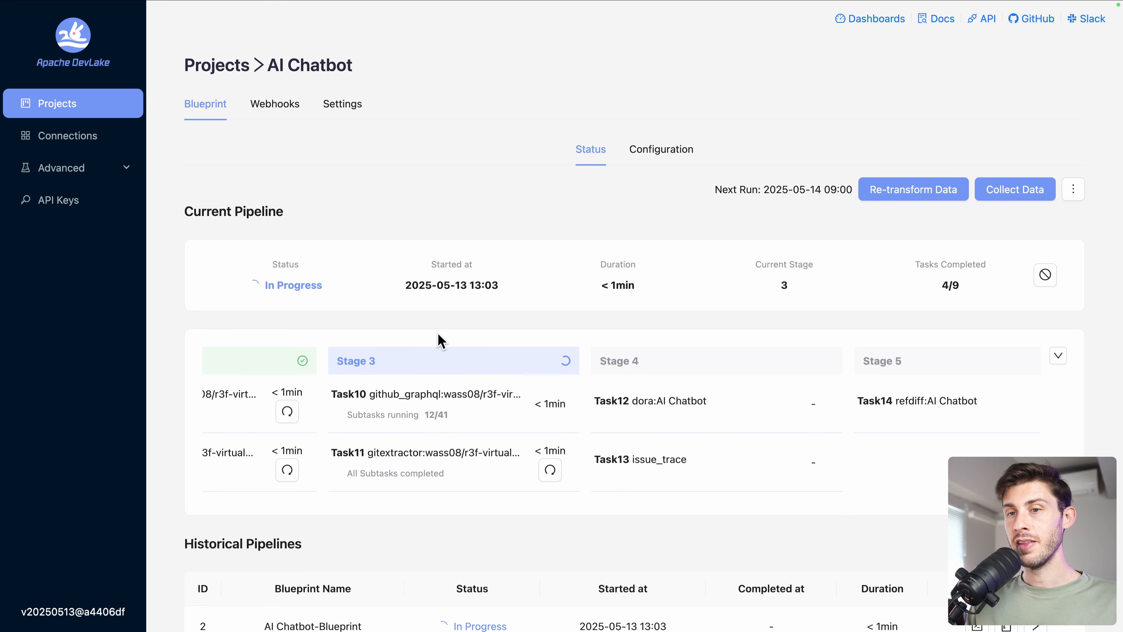
left_click(46, 141)
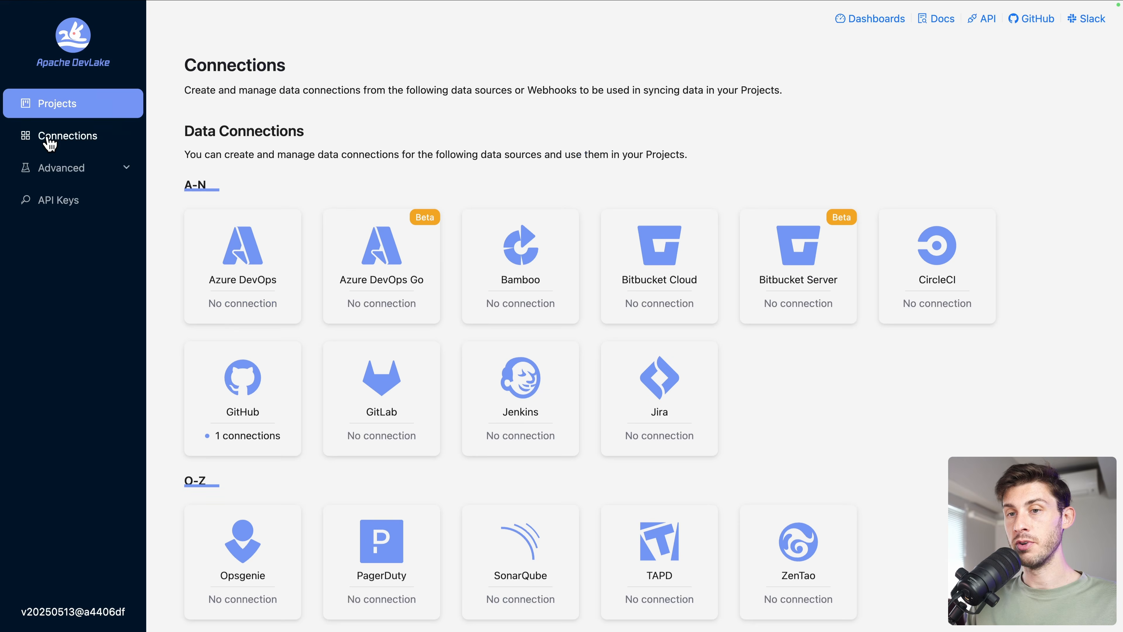
scroll(602, 421, "down", 2)
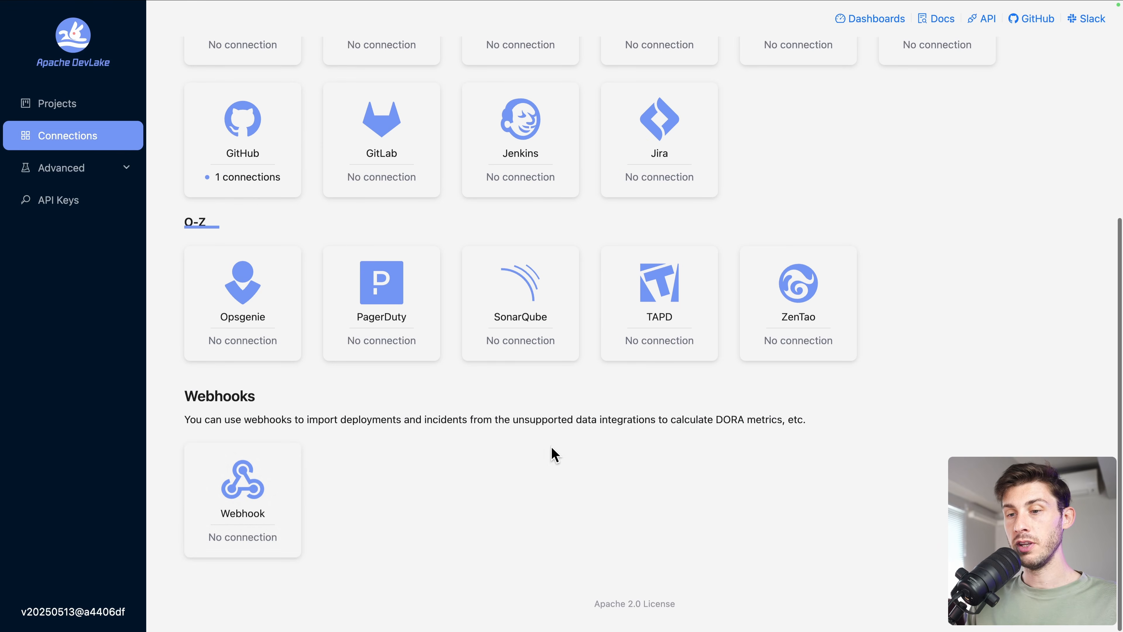
scroll(295, 497, "up", 5)
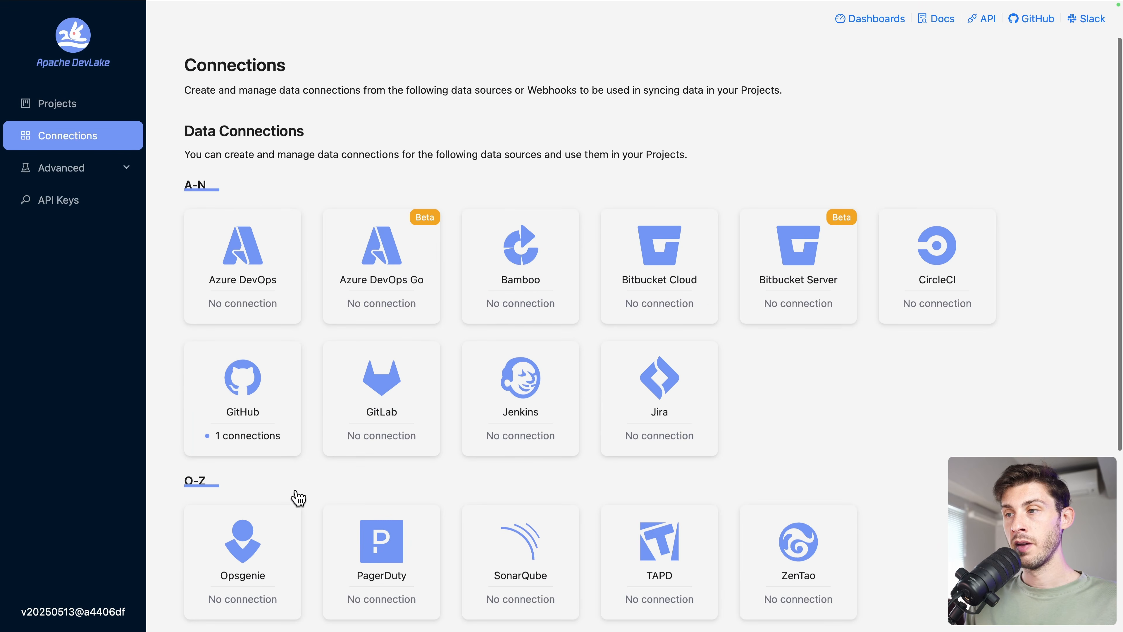
left_click(51, 107)
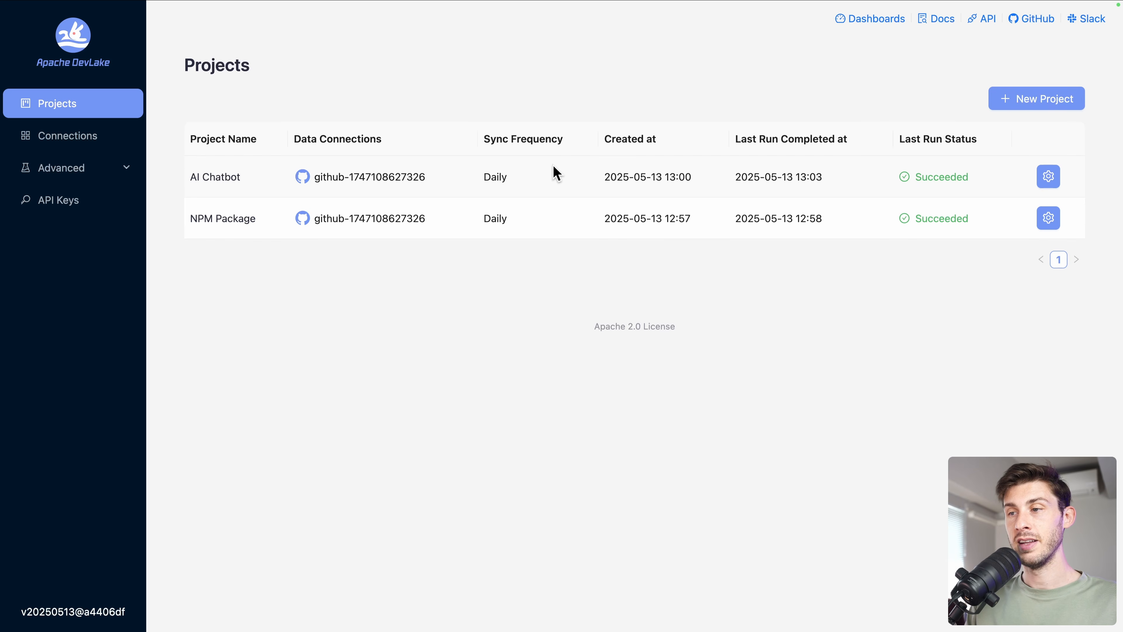
- Open Grafana and log in as admin using the admin password copied from Elestio
left_click(872, 19)
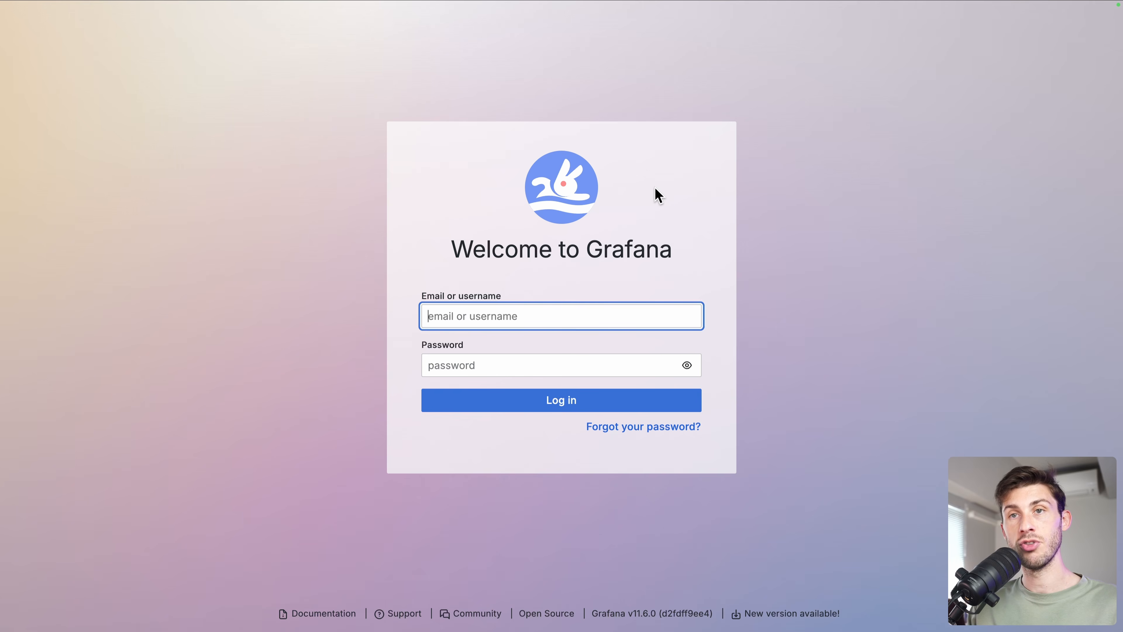
type("admin")
left_click(573, 372)
key("super+v")
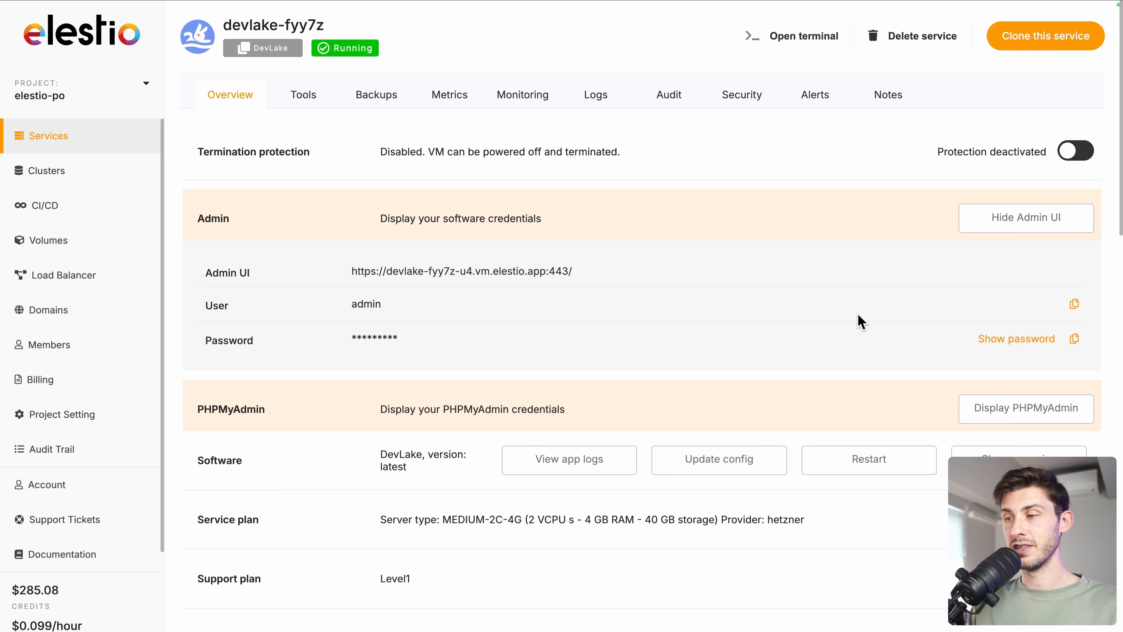
left_click(1074, 340)
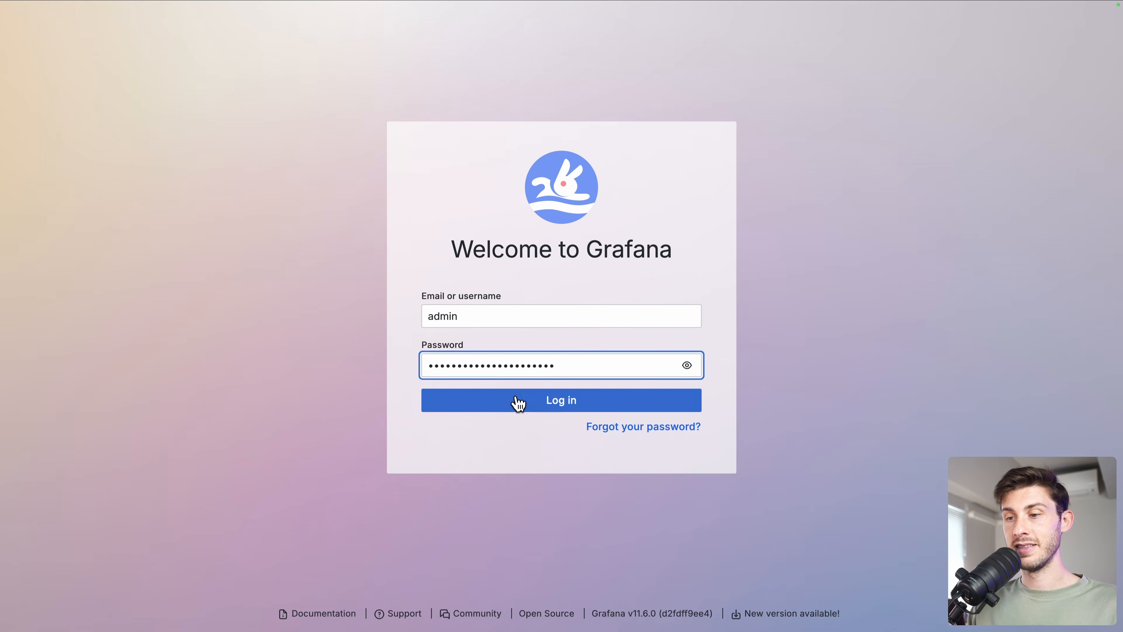
left_click(517, 410)
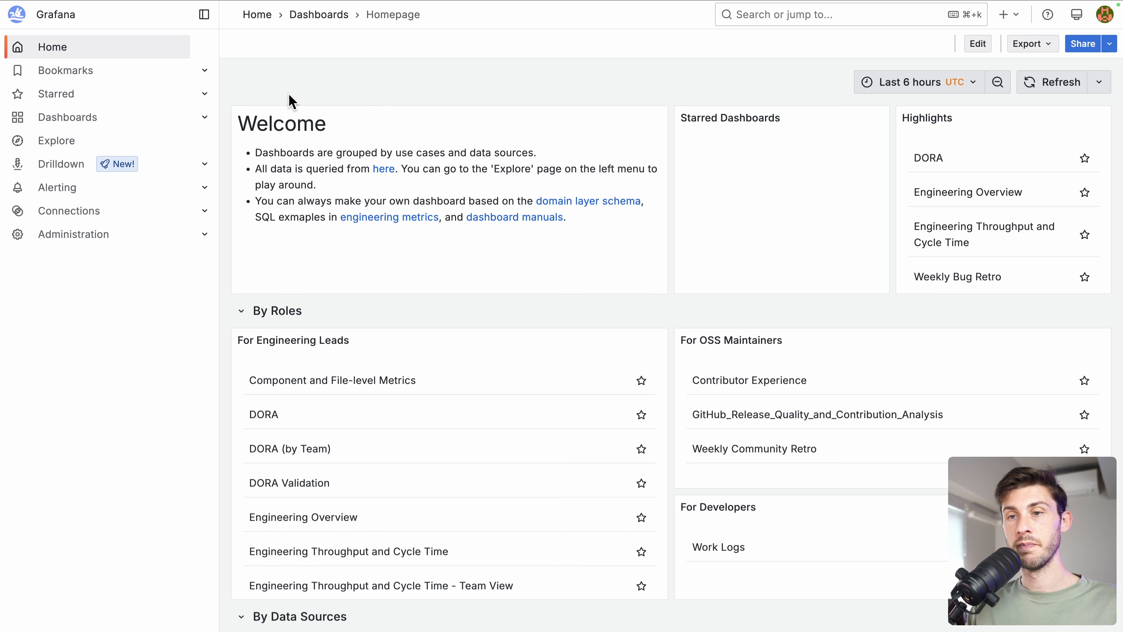
- Open Grafana's full Dashboards list and scroll down to the DORA dashboards
left_click(89, 128)
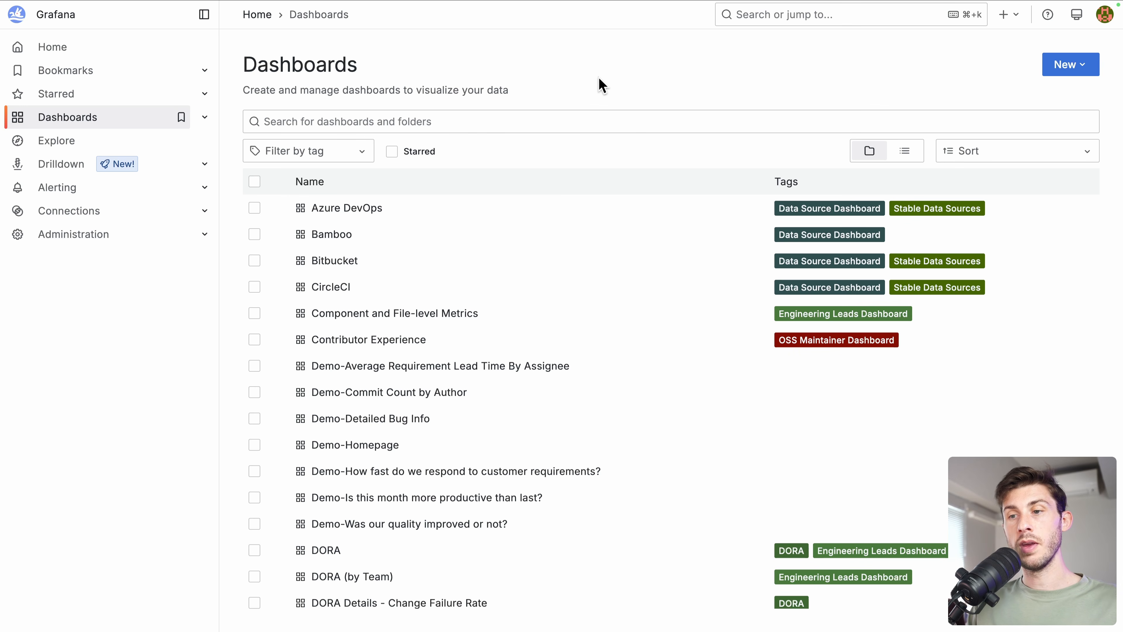
scroll(544, 374, "down", 5)
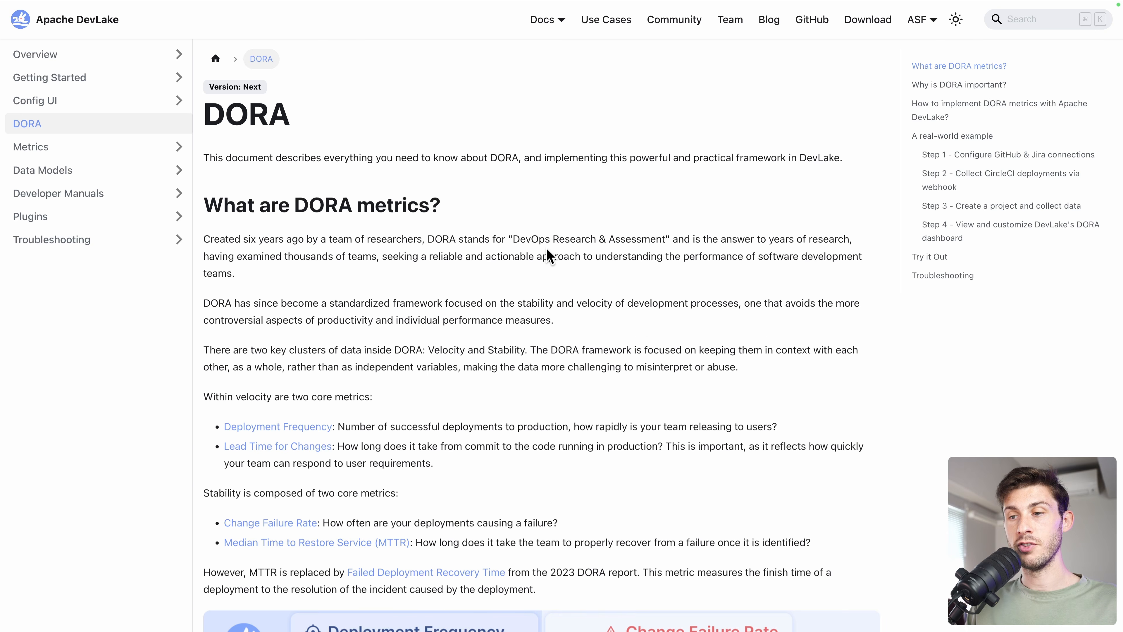
scroll(547, 256, "down", 2)
scroll(548, 255, "down", 5)
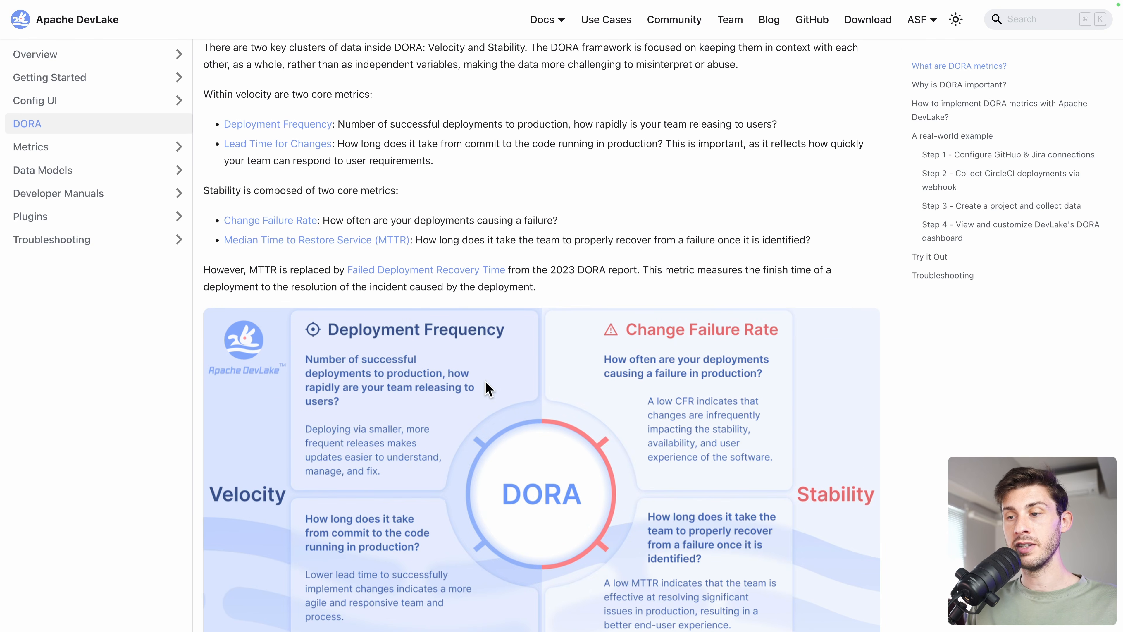
scroll(486, 387, "down", 3)
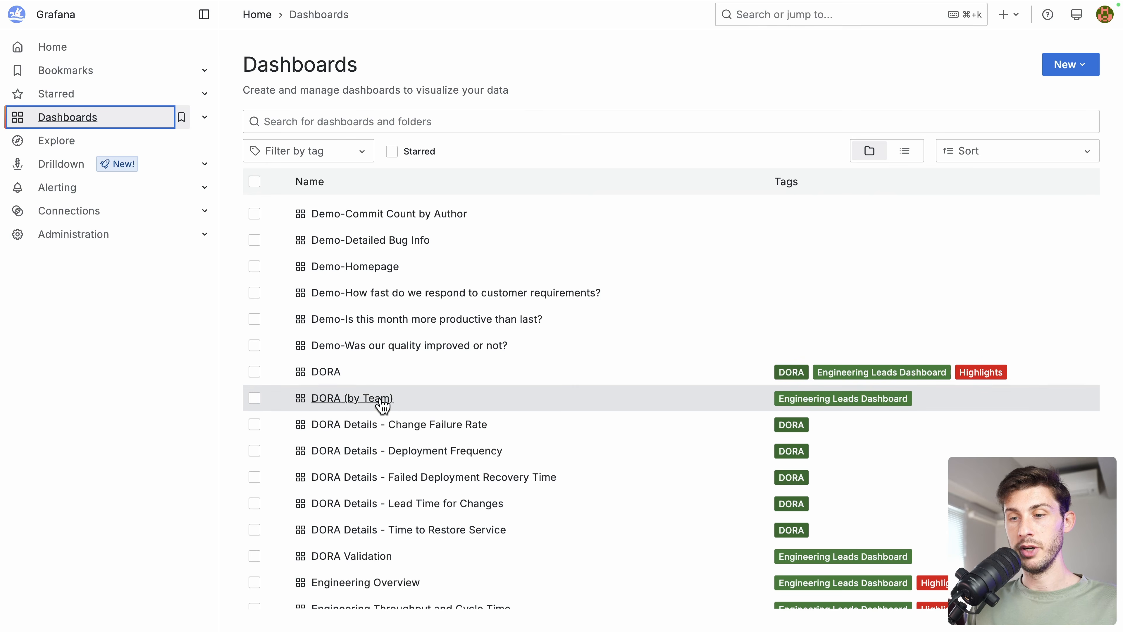
- Open the DORA dashboard and review its Overall DORA Metrics and the single 24/11 deployment
left_click(325, 372)
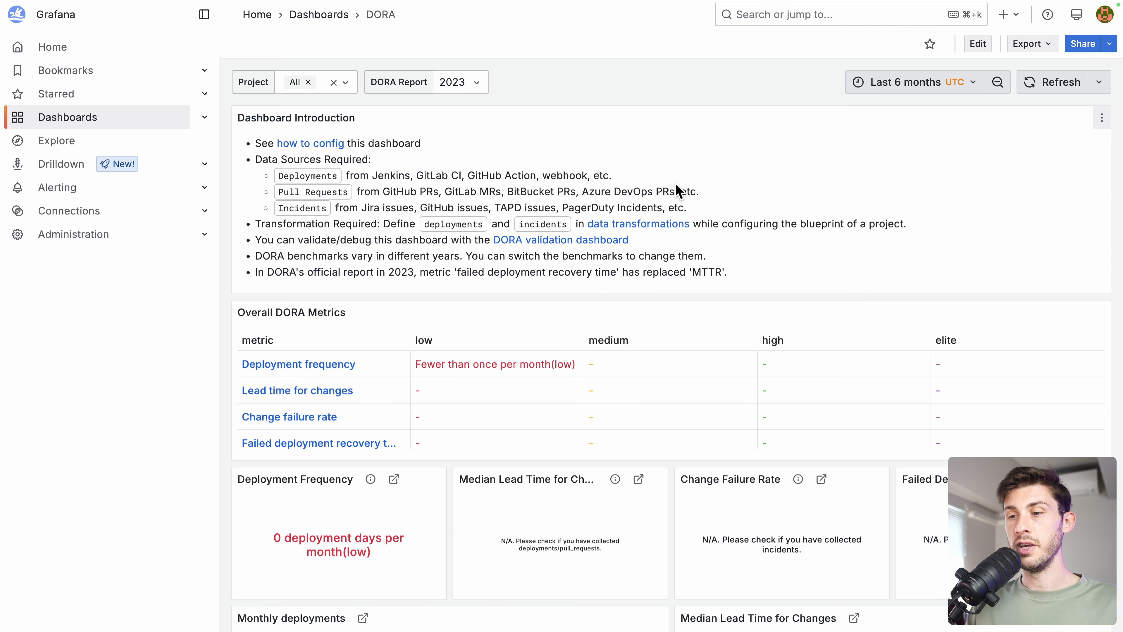
scroll(628, 356, "down", 3)
scroll(630, 351, "down", 7)
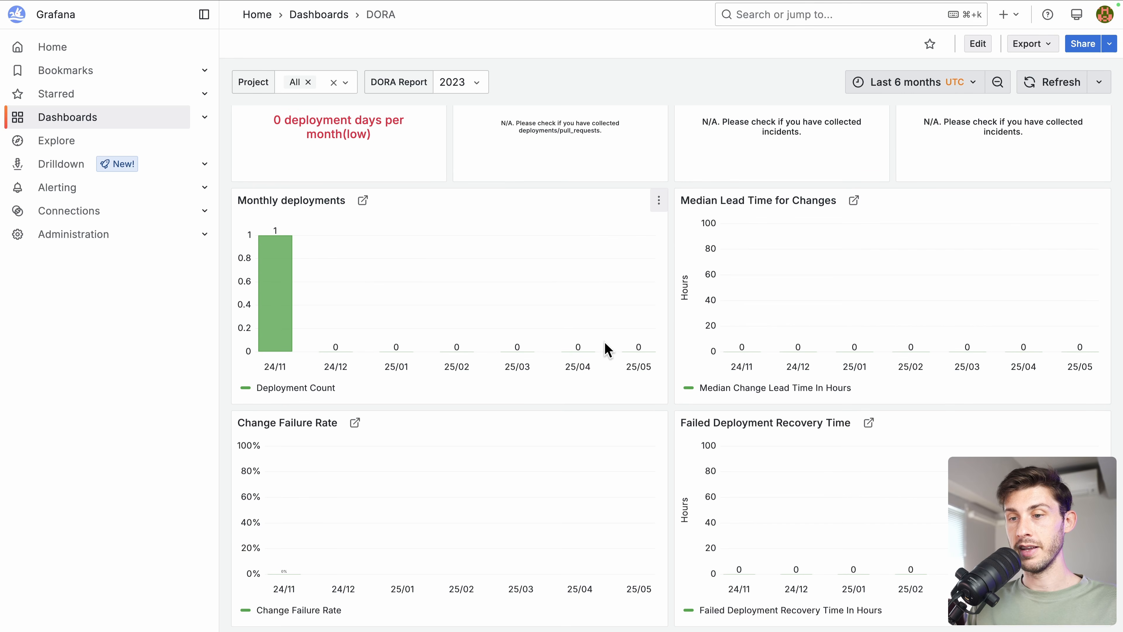
scroll(647, 398, "up", 2)
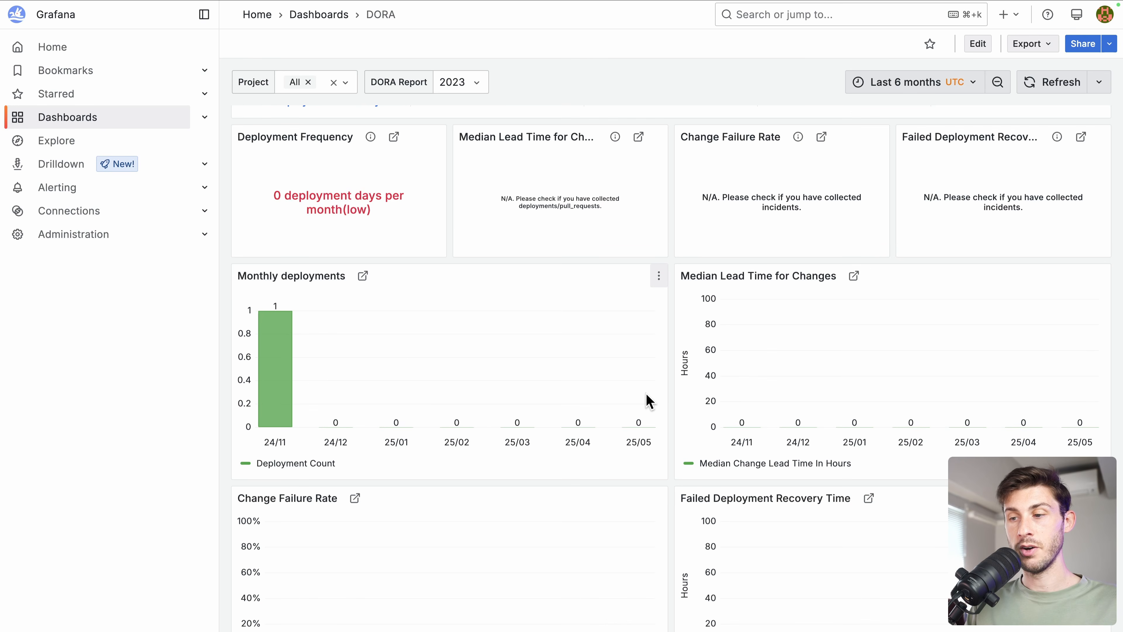
scroll(679, 509, "down", 2)
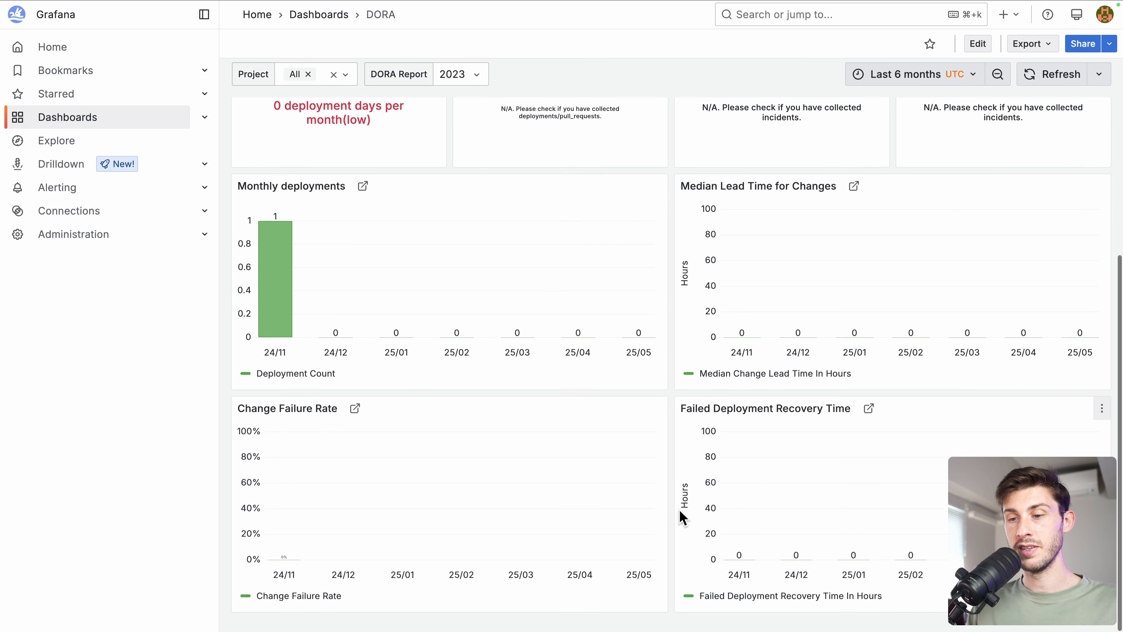
scroll(678, 510, "up", 10)
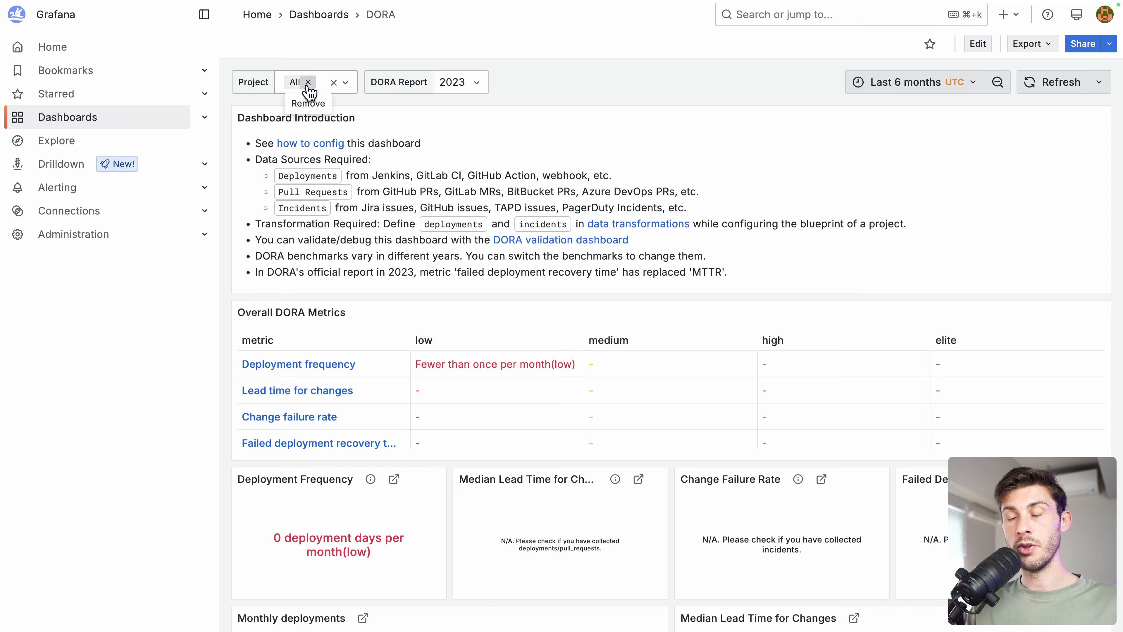
- Filter the dashboard's Project variable to NPM Package only, keeping the 2023 DORA report year
left_click(308, 83)
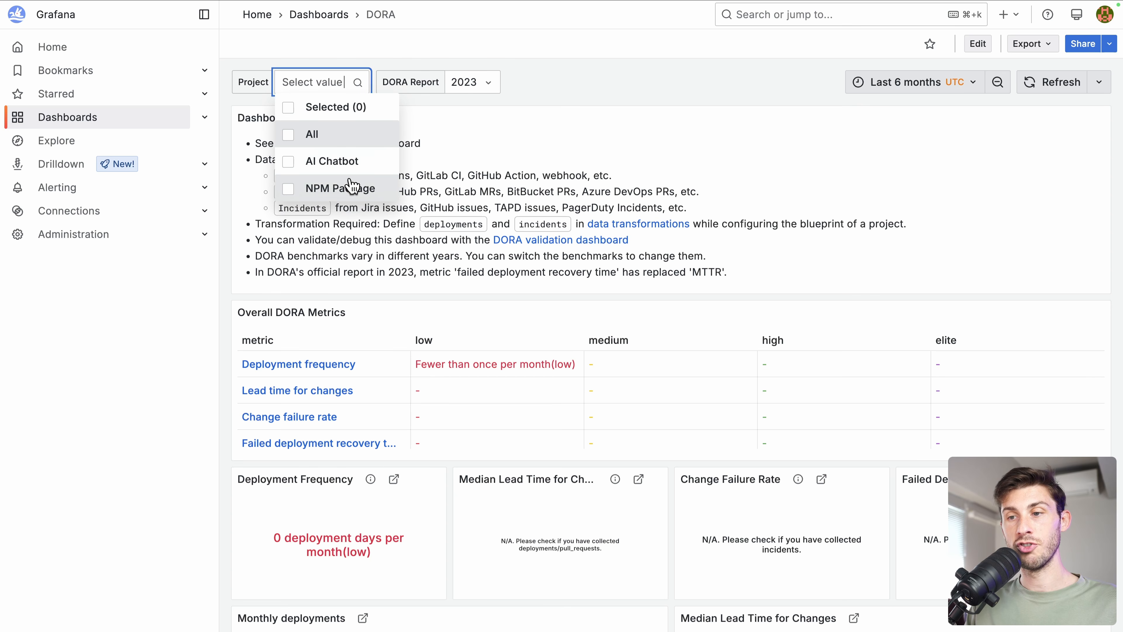
left_click(286, 190)
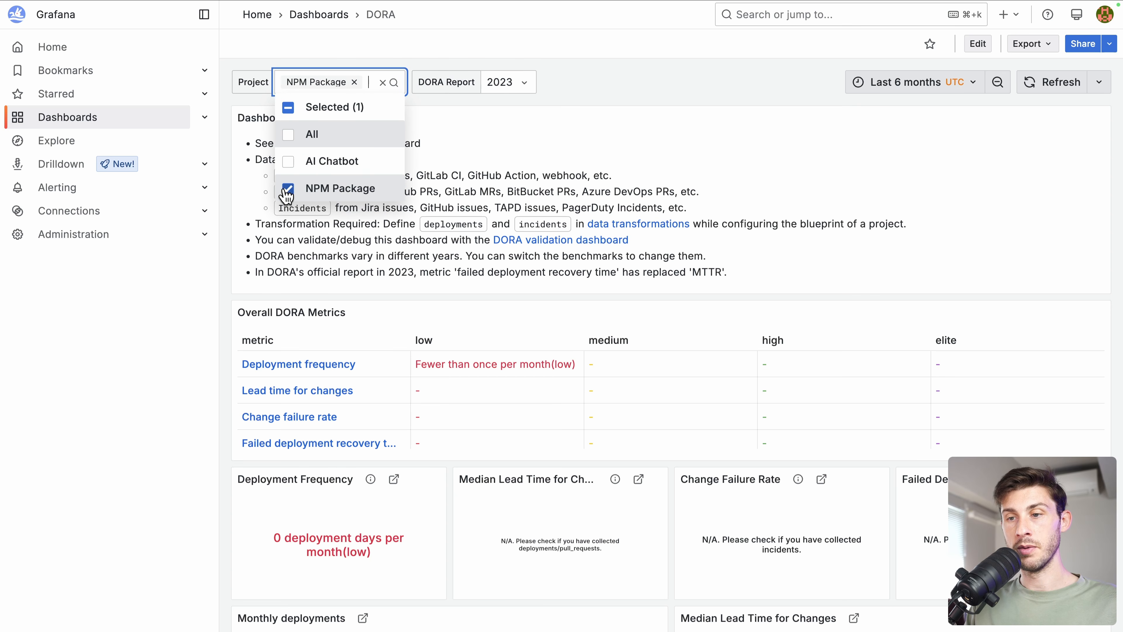
key("Escape")
left_click(502, 83)
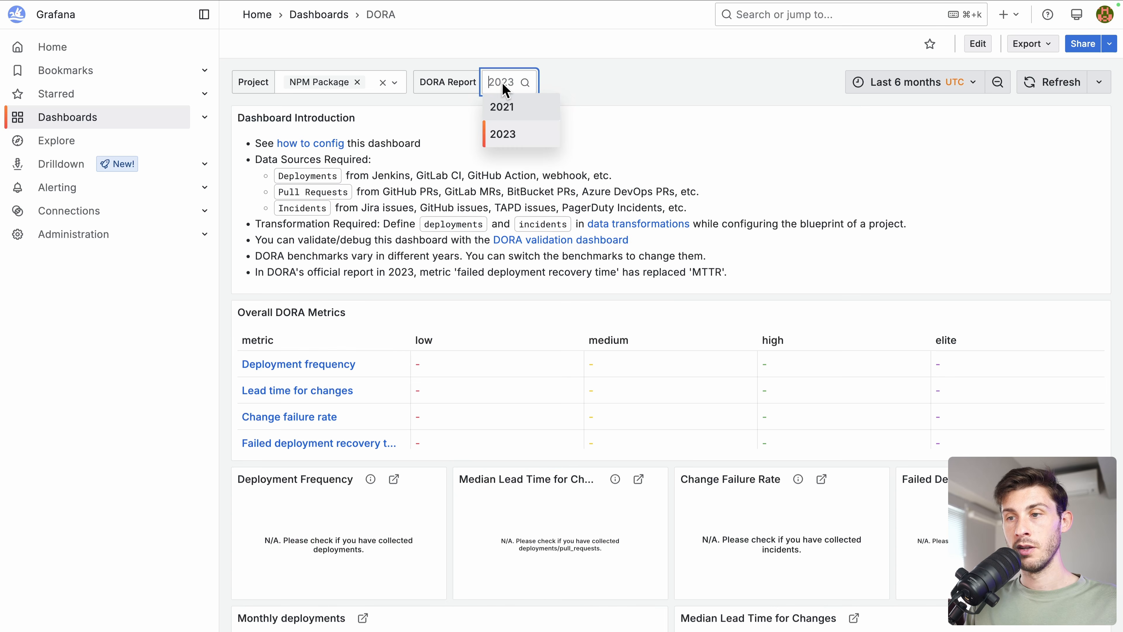
key("Escape")
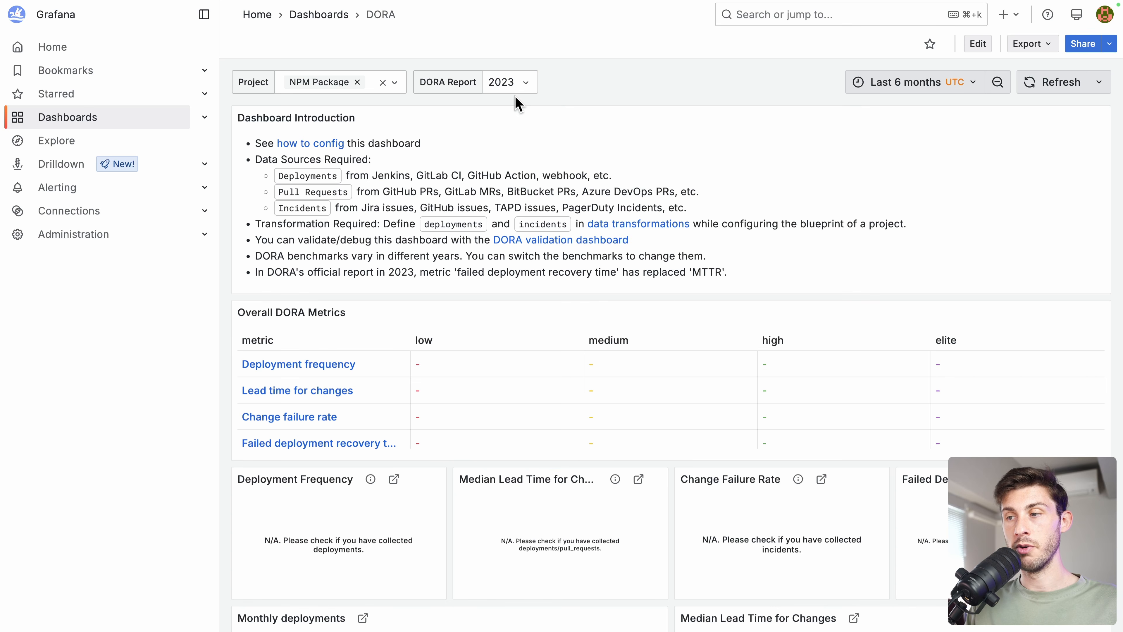
- Set the dashboard time range to the last 1 year and check the zero deployments
left_click(933, 83)
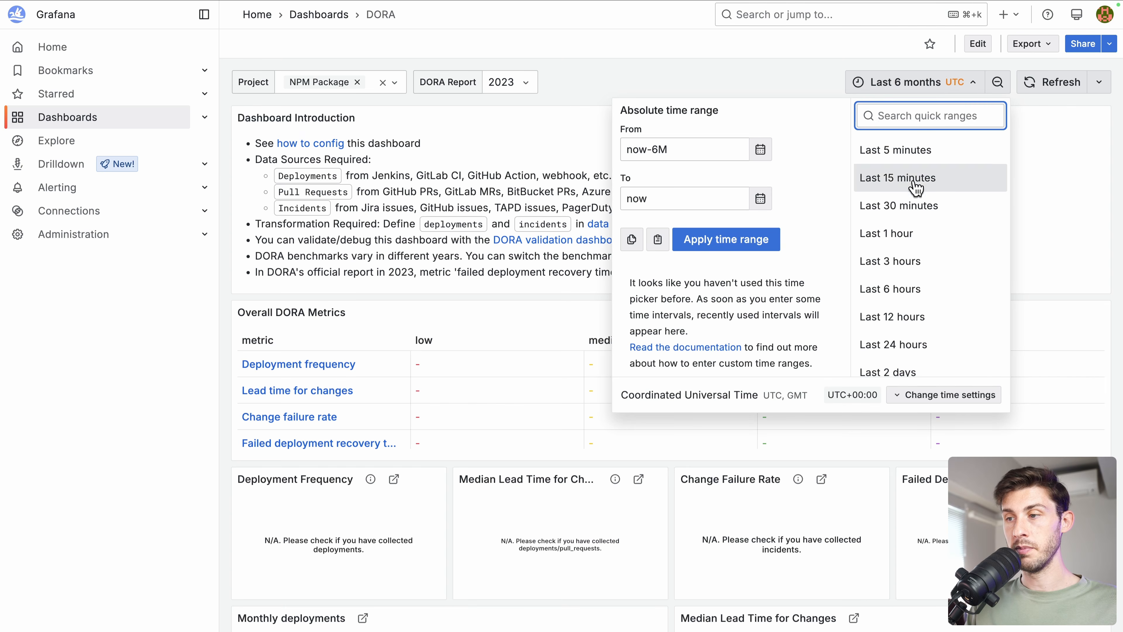
scroll(921, 274, "down", 3)
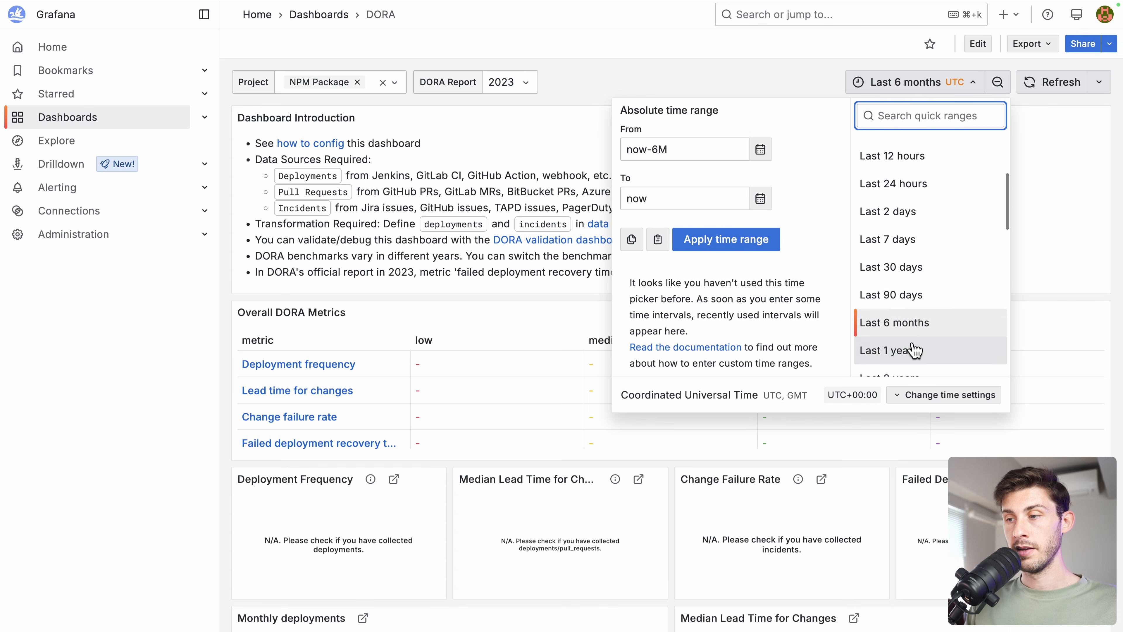
left_click(913, 350)
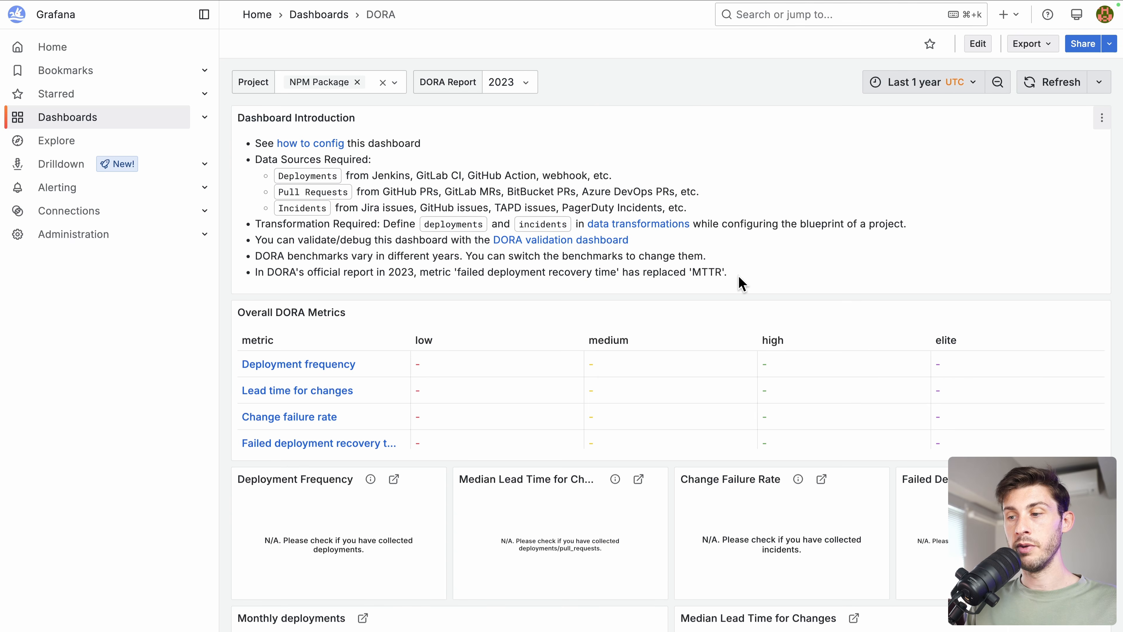
scroll(741, 283, "down", 10)
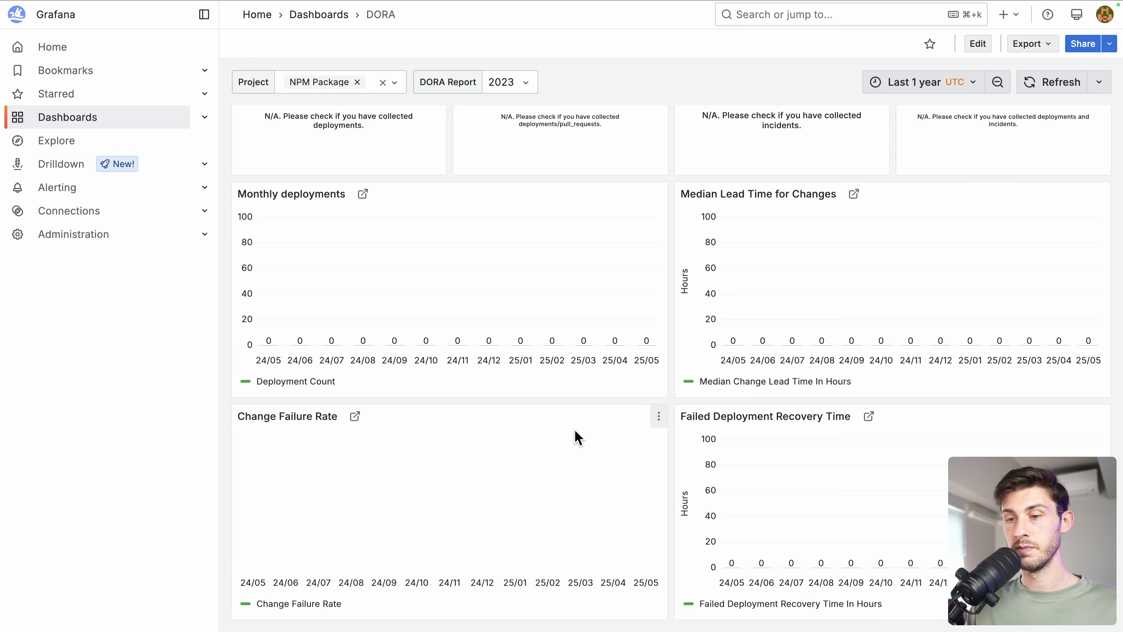
scroll(577, 437, "up", 10)
- Create a new dashboard with a first visualization panel using the mysql data source
left_click(71, 121)
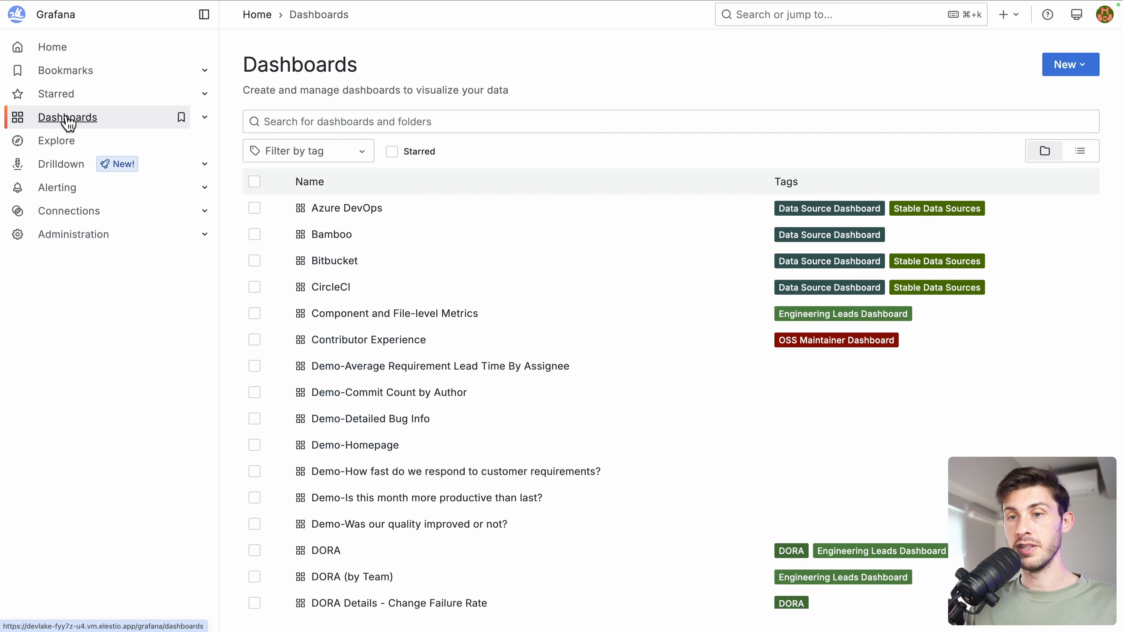
scroll(471, 364, "down", 3)
scroll(472, 364, "down", 10)
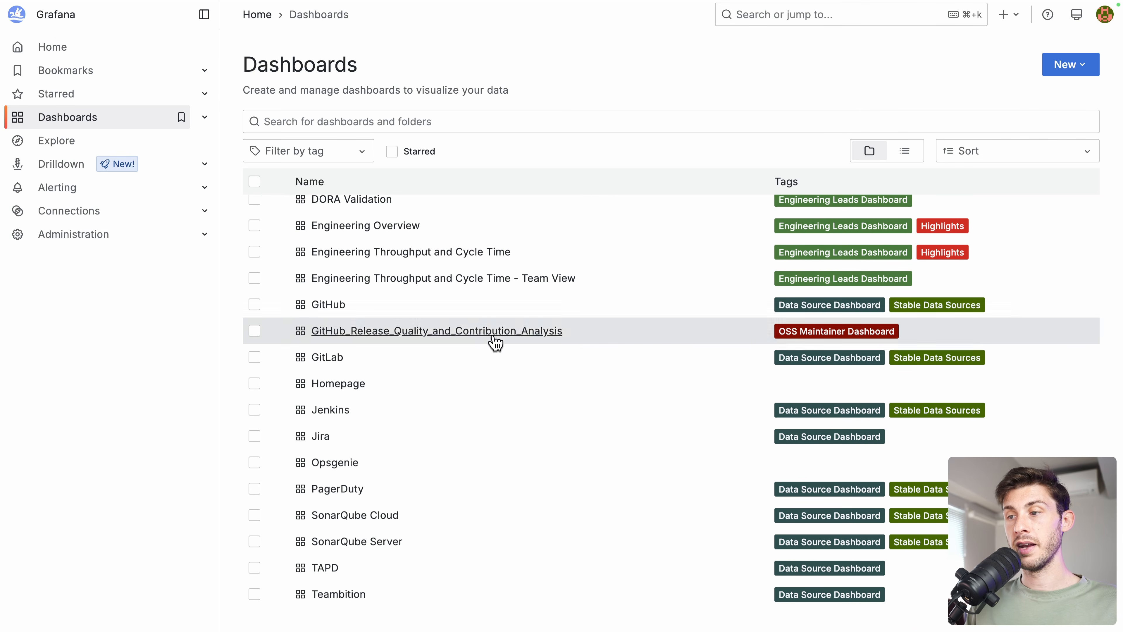
left_click(1072, 70)
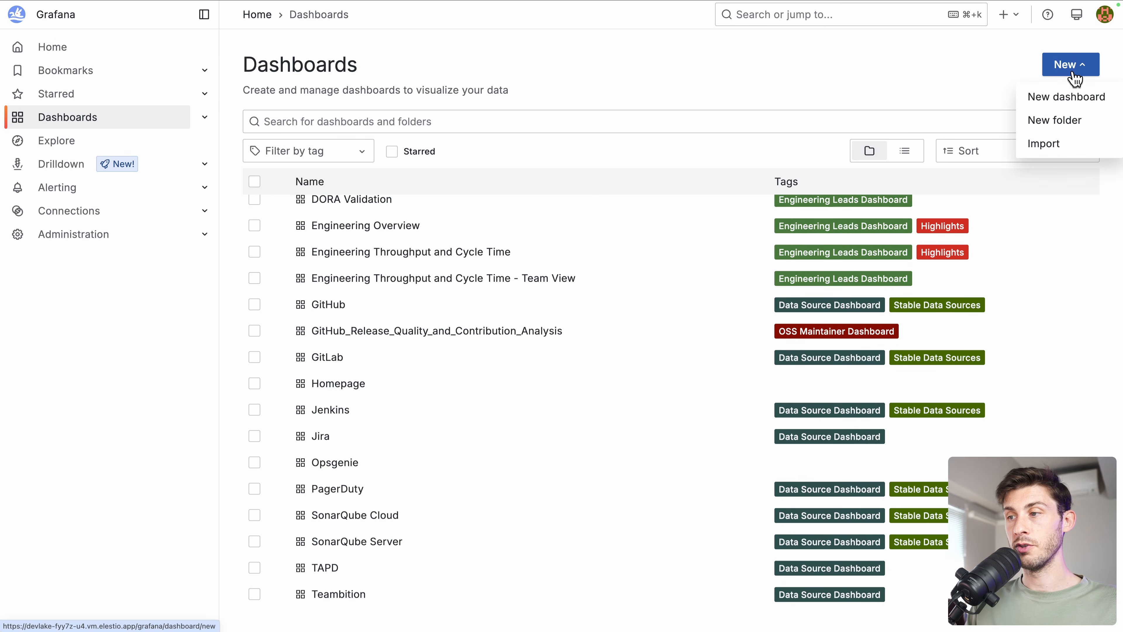
left_click(1059, 101)
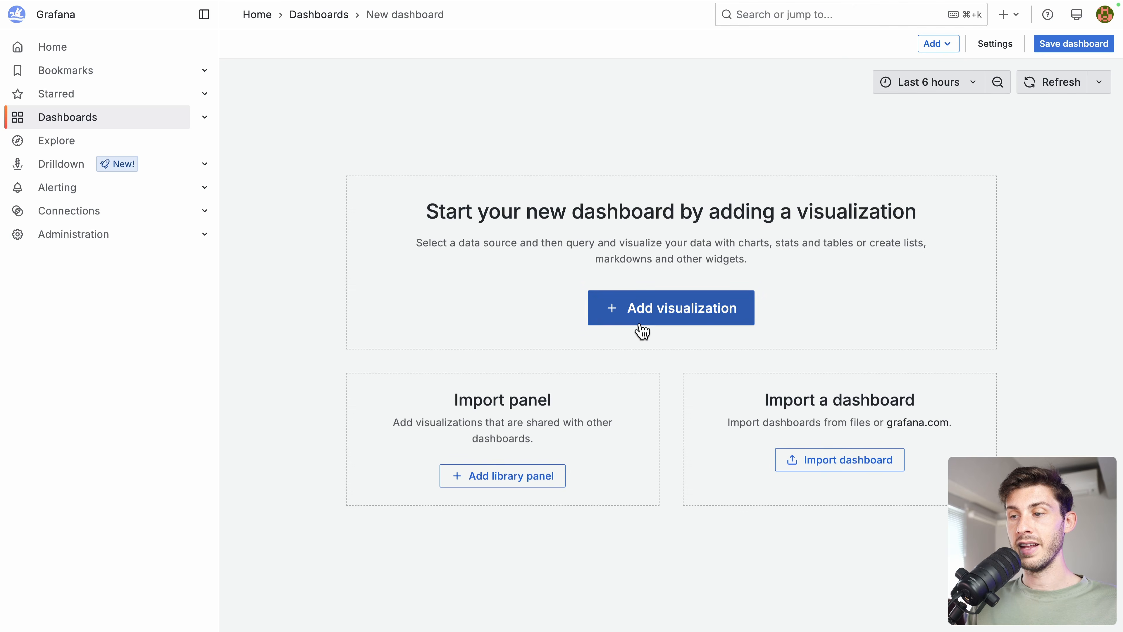
left_click(642, 319)
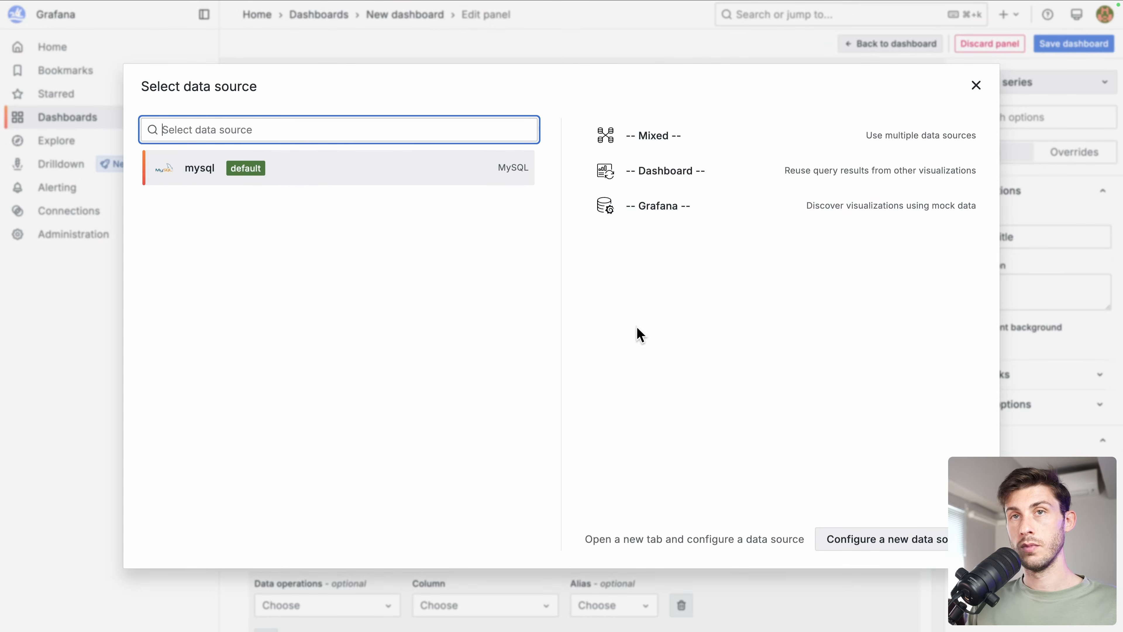
left_click(973, 79)
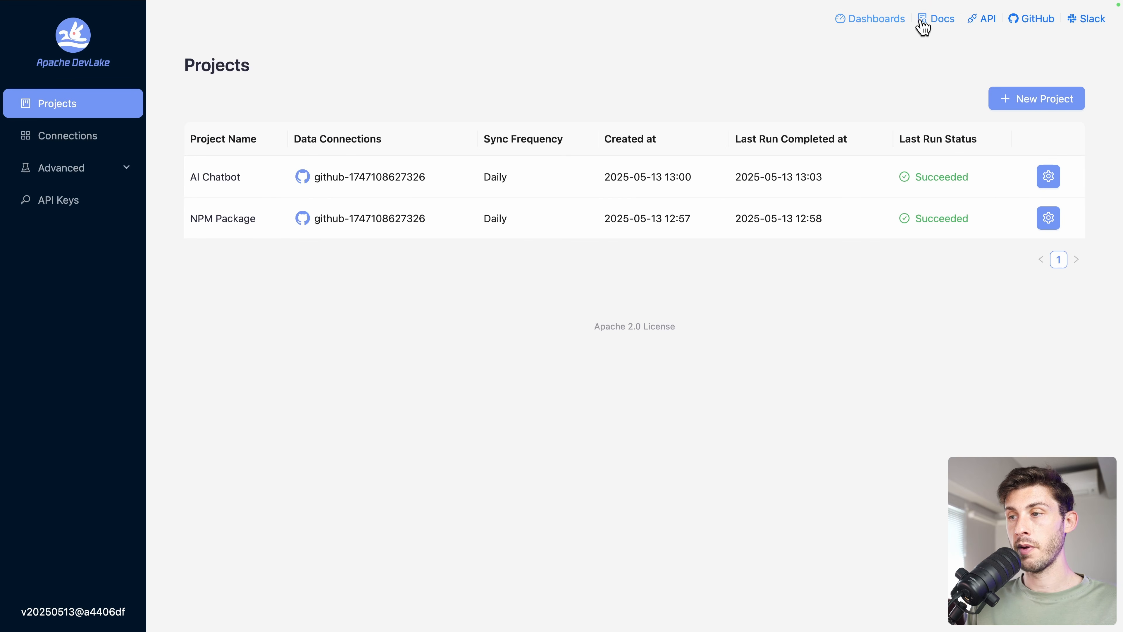
- Open the DevLake documentation from the Docs link on the Projects page
left_click(937, 20)
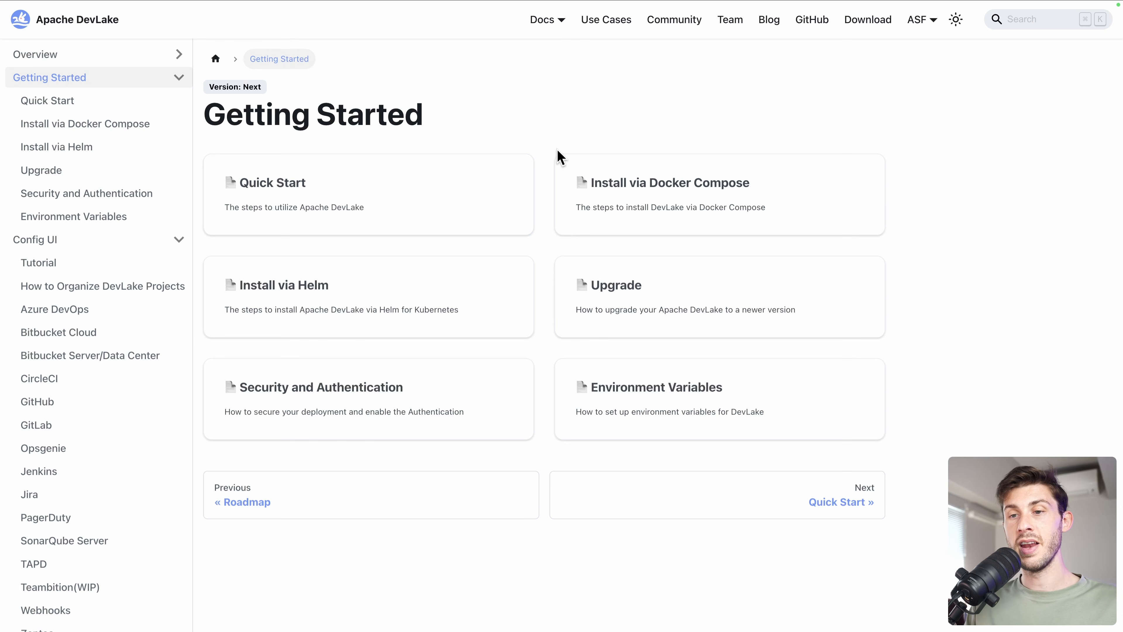